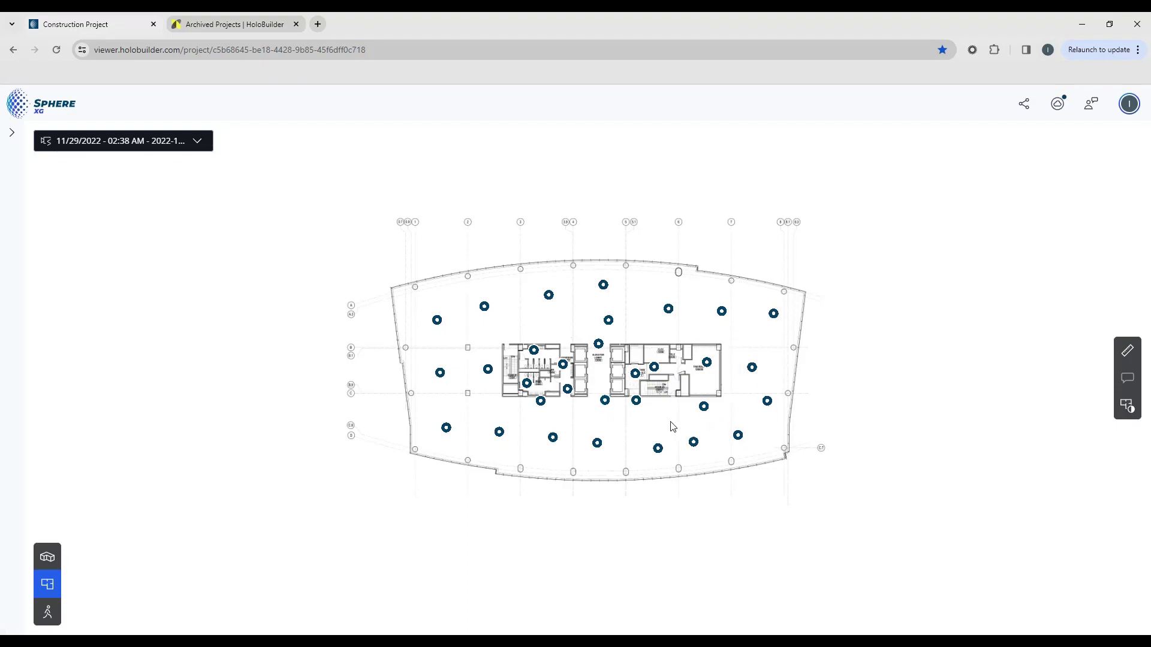
Step: Zoom and pan the floor plan to center the core's Fan Room, ELEC, TELE and Stair #2
scroll(675, 412, "up", 10)
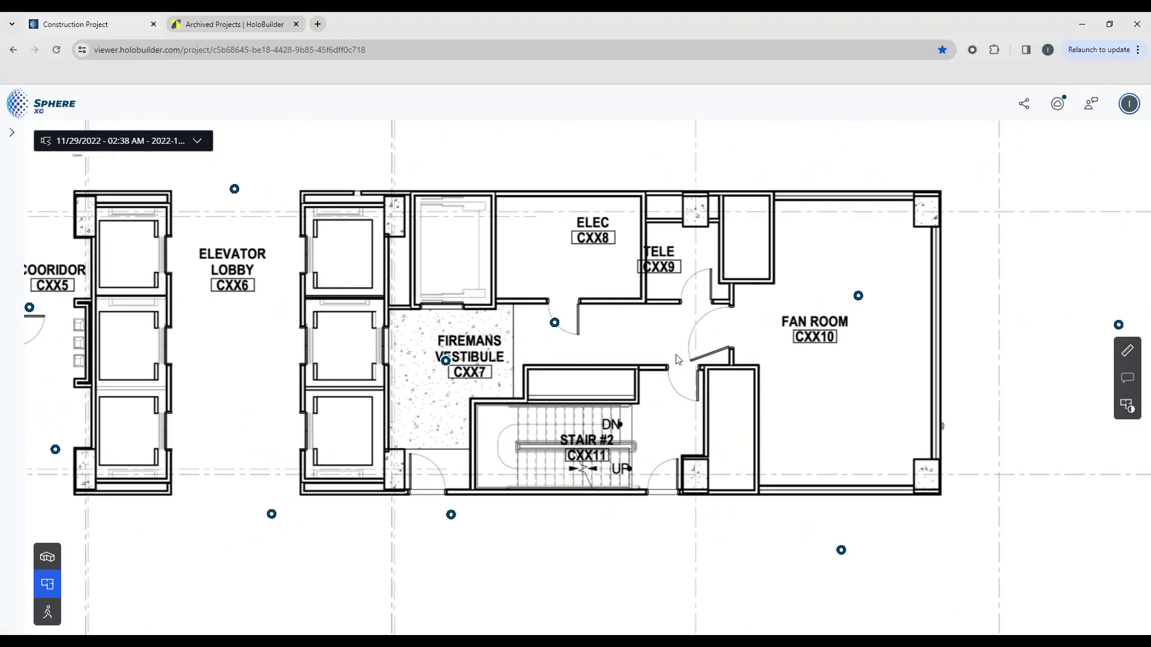
scroll(678, 360, "down", 6)
scroll(678, 359, "up", 5)
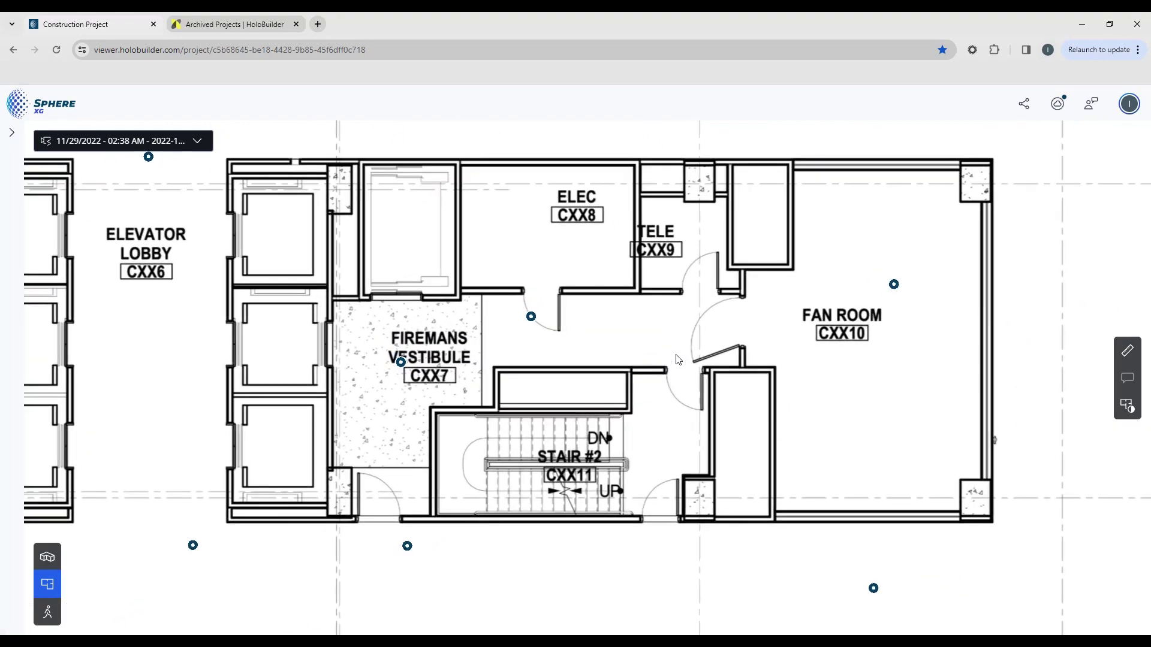
left_click_drag(678, 359, 698, 381)
scroll(643, 345, "up", 1)
scroll(645, 345, "up", 2)
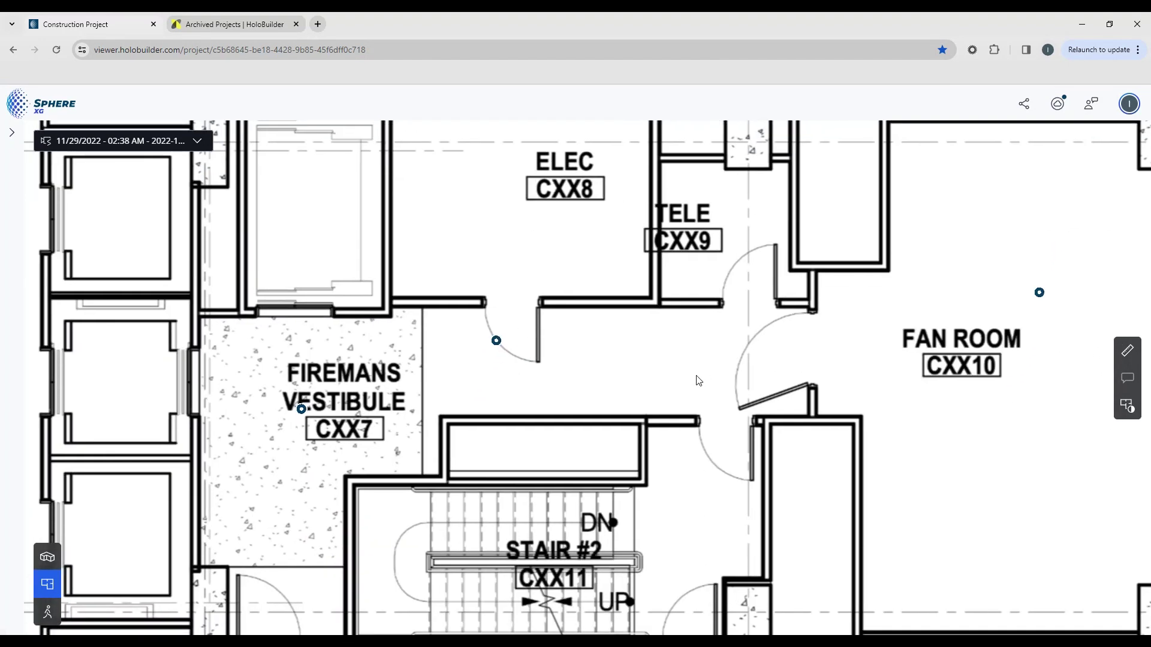
scroll(700, 356, "down", 3)
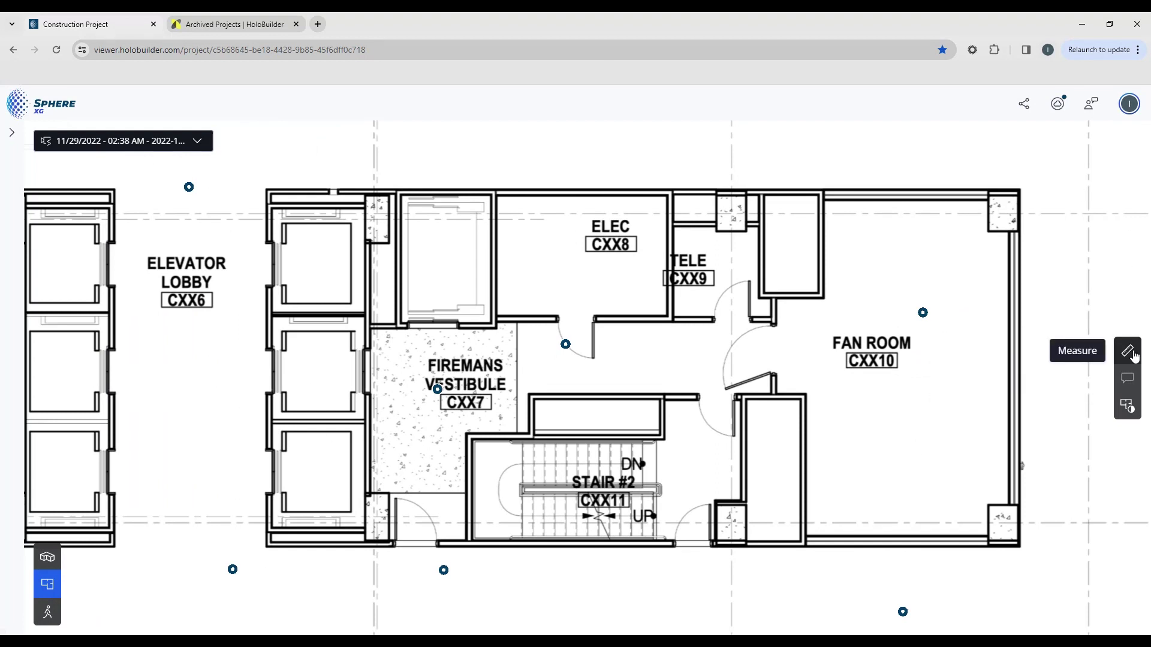
Step: Measure the core block as a closed four-corner area, reading 1930 ft² and 188' perimeter
left_click(1133, 354)
left_click(1019, 190)
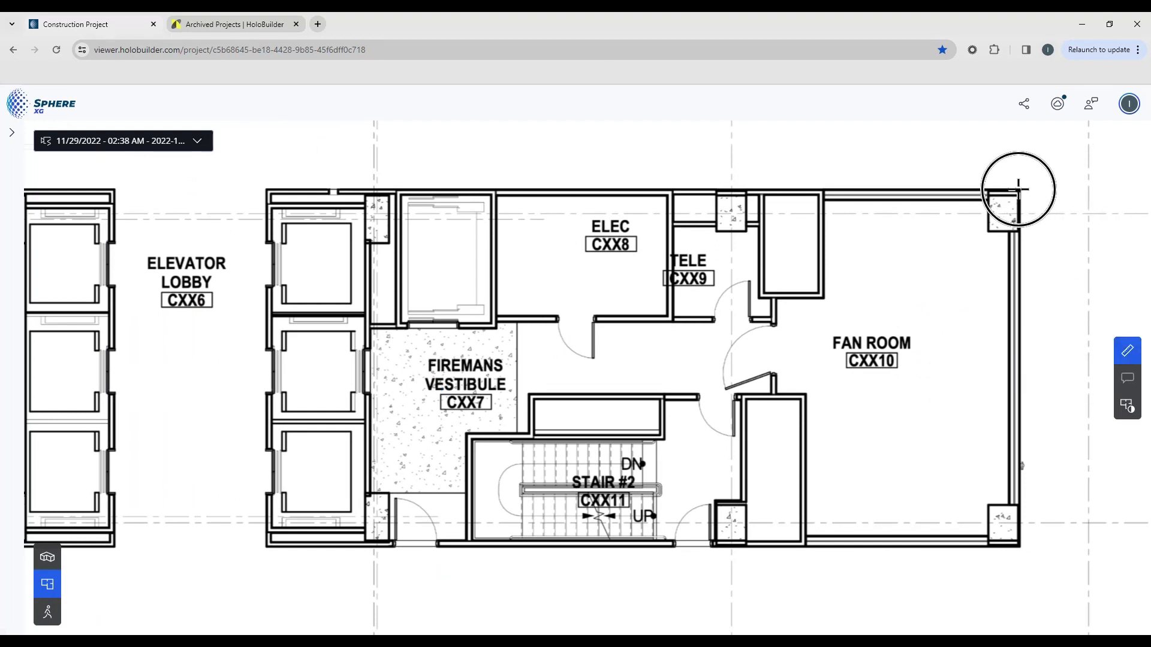
left_click(1019, 545)
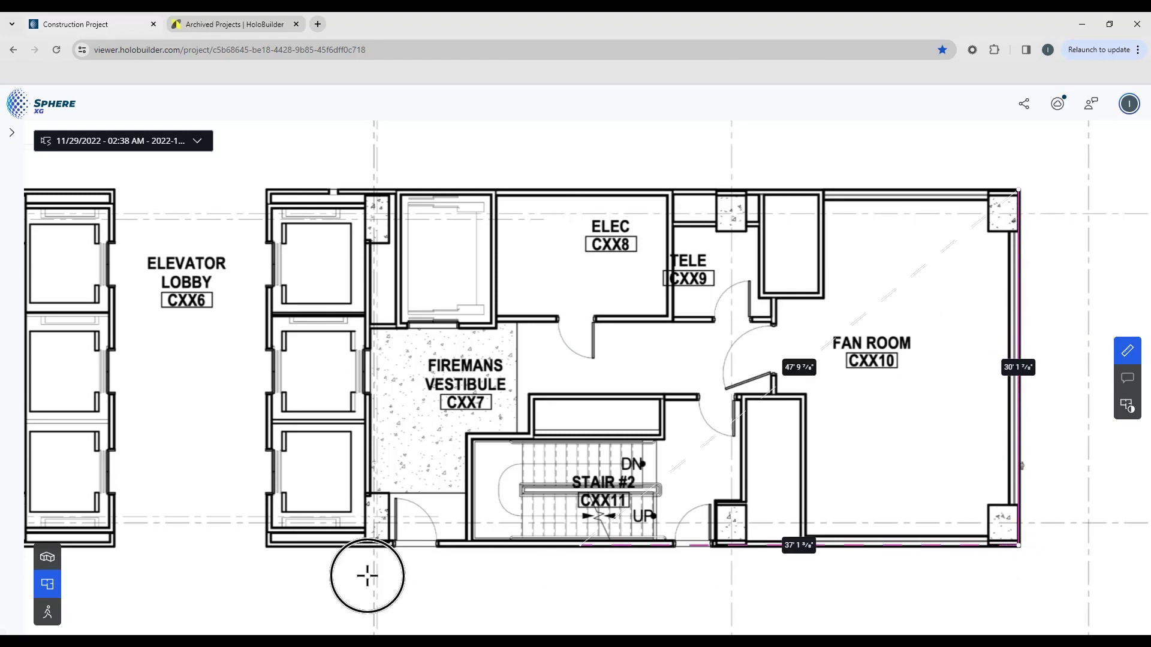
left_click(266, 545)
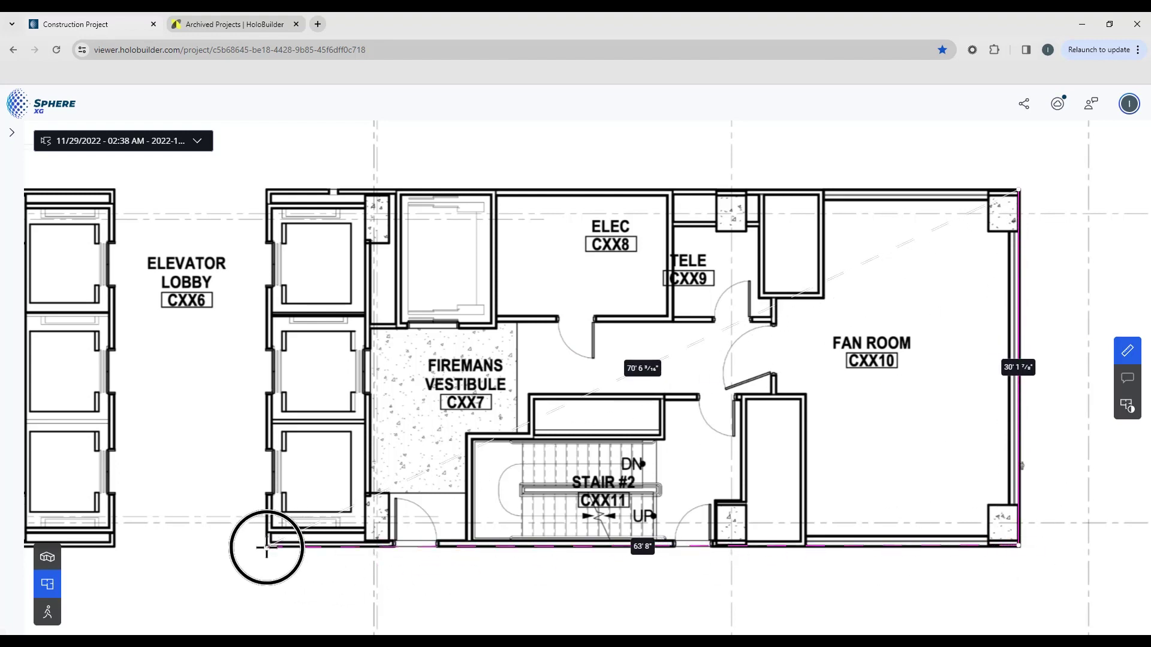
left_click(264, 189)
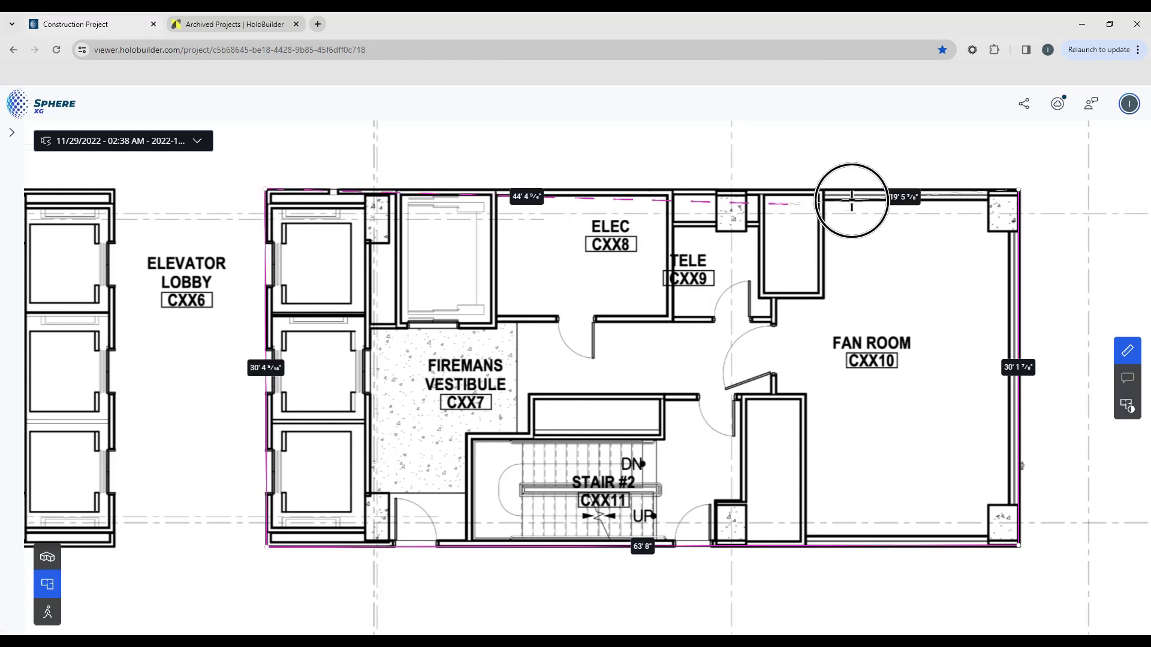
left_click(1019, 190)
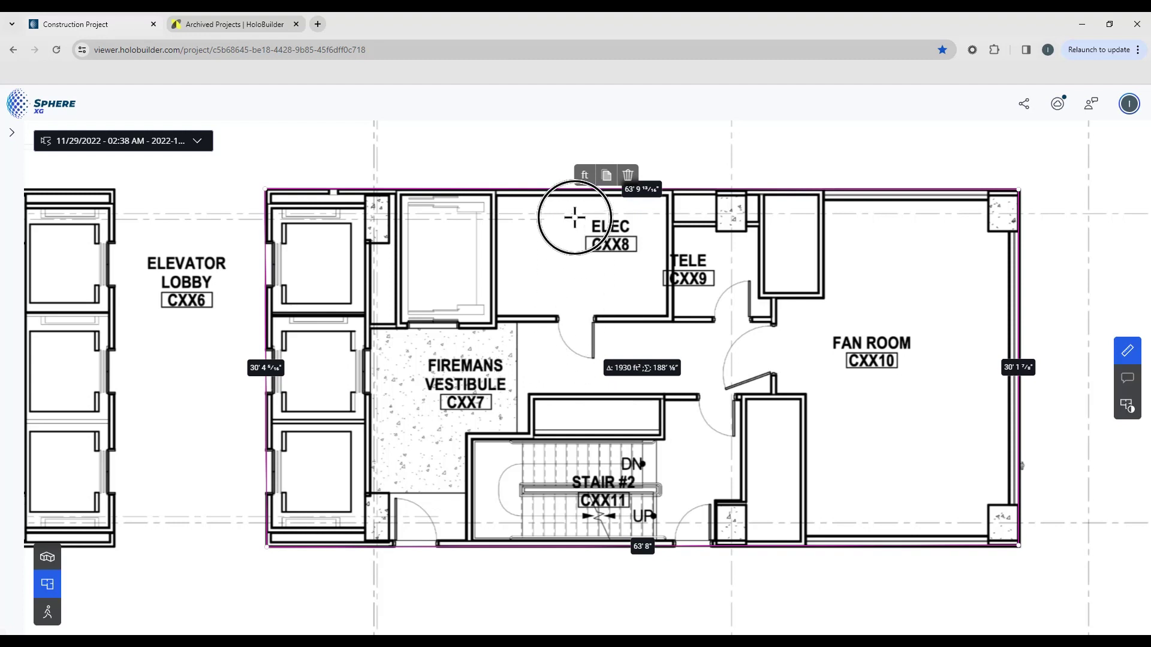
Step: Toggle the core measurement to metres (179 m², 57.3 m) and back to feet, then delete it
left_click(583, 176)
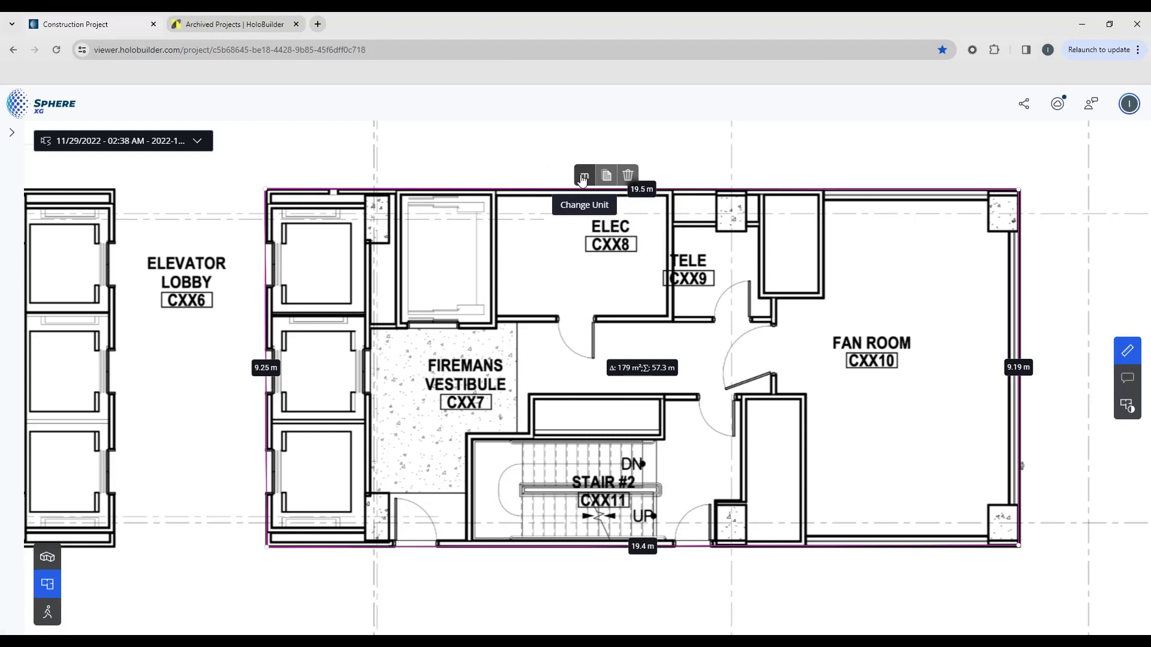
left_click(584, 177)
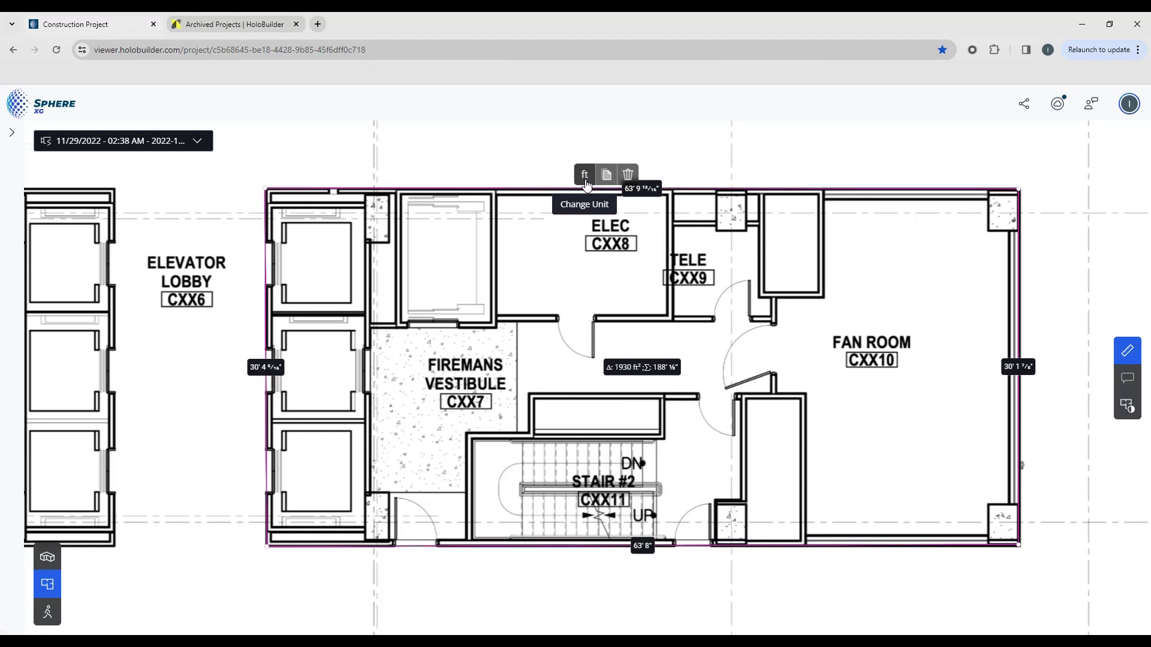
left_click(628, 175)
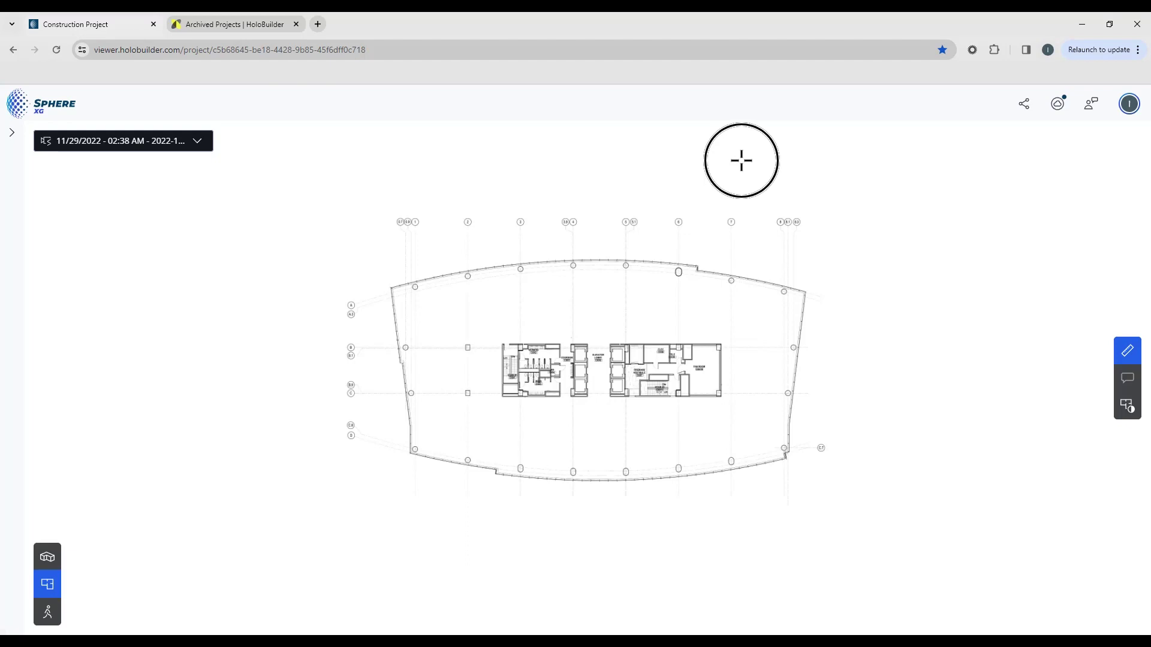
Step: Measure the ELEC, TELE and stair-side doorway widths, the last reading 2' 11 1/2"
scroll(644, 340, "up", 10)
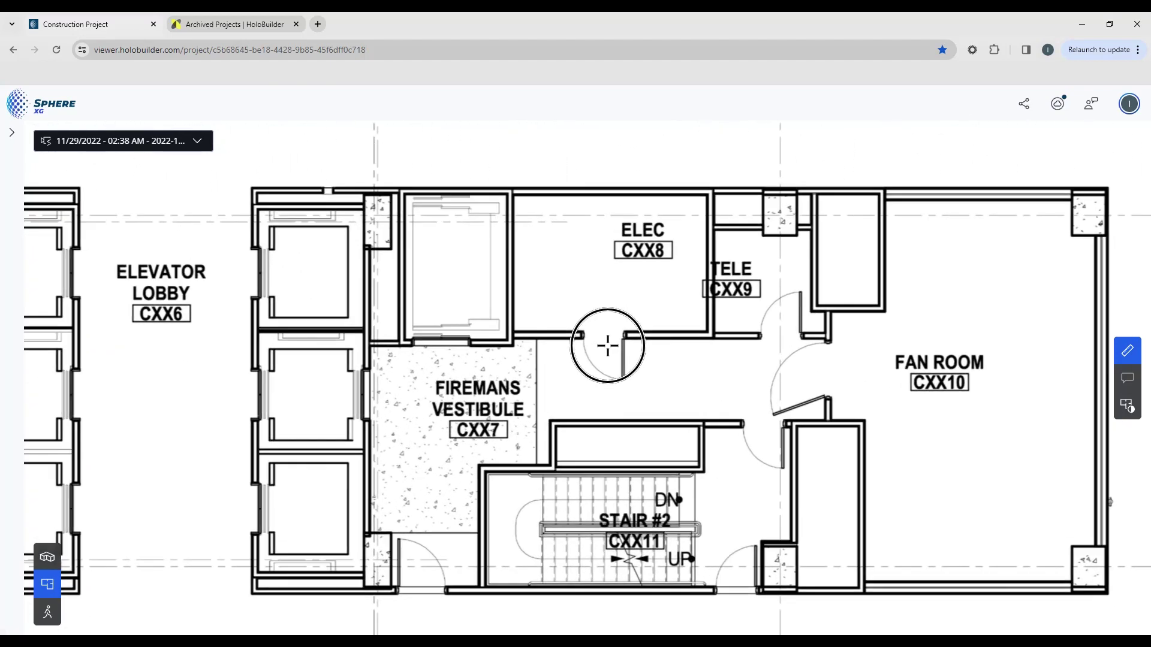
scroll(617, 329, "up", 2)
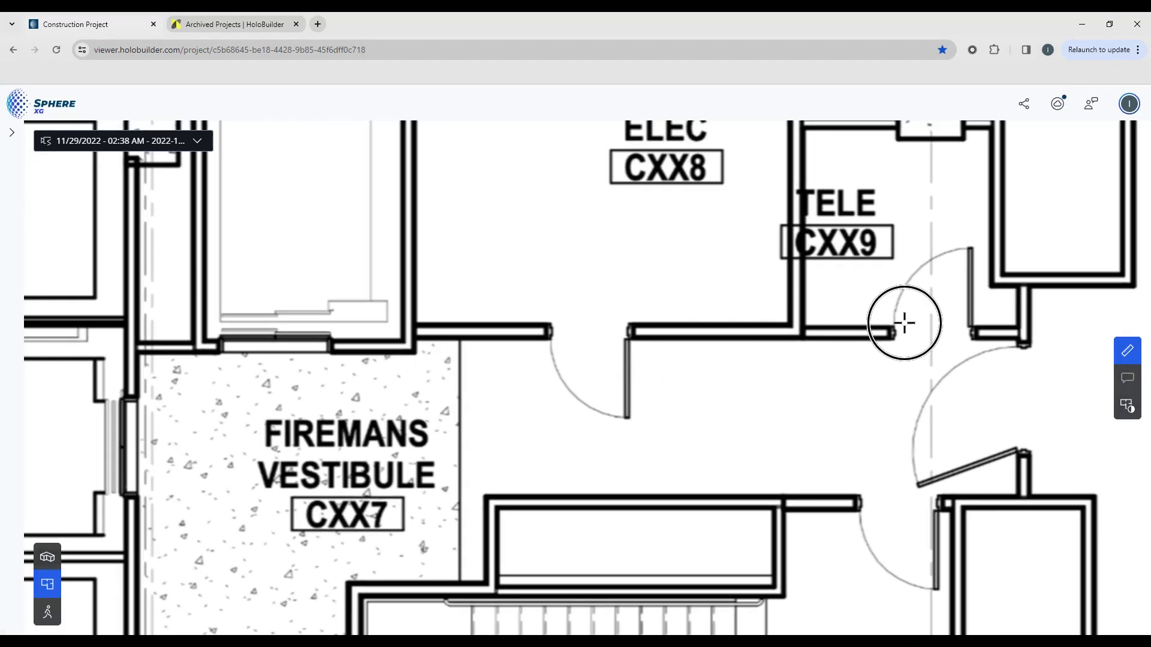
left_click_drag(729, 362, 665, 257)
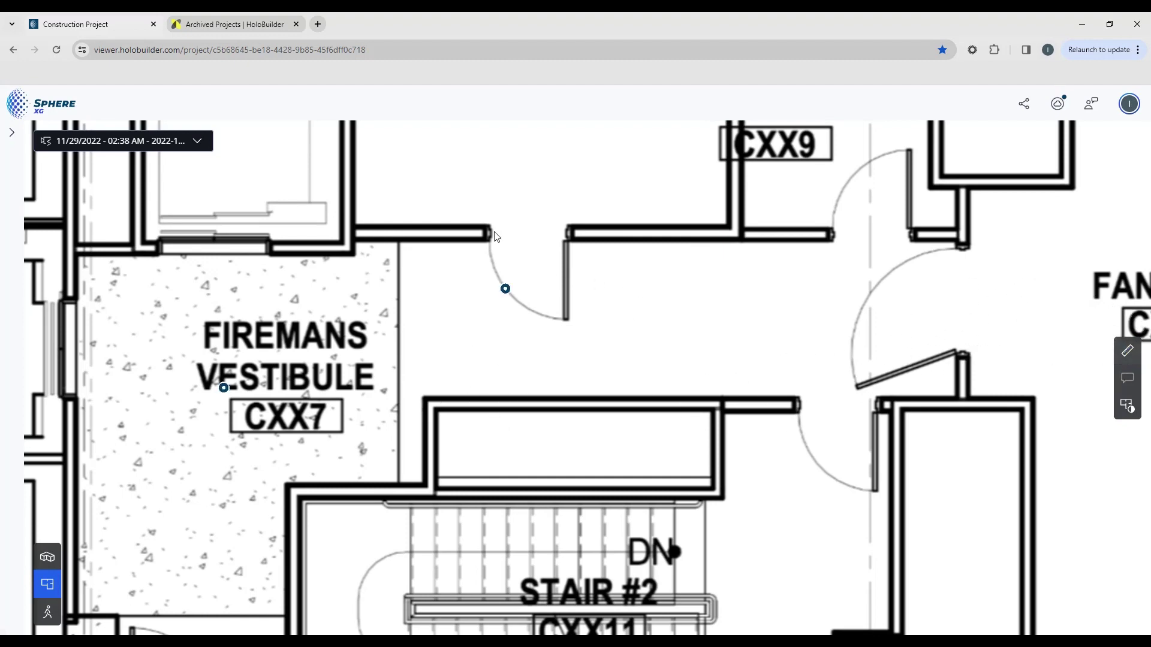
left_click(1129, 354)
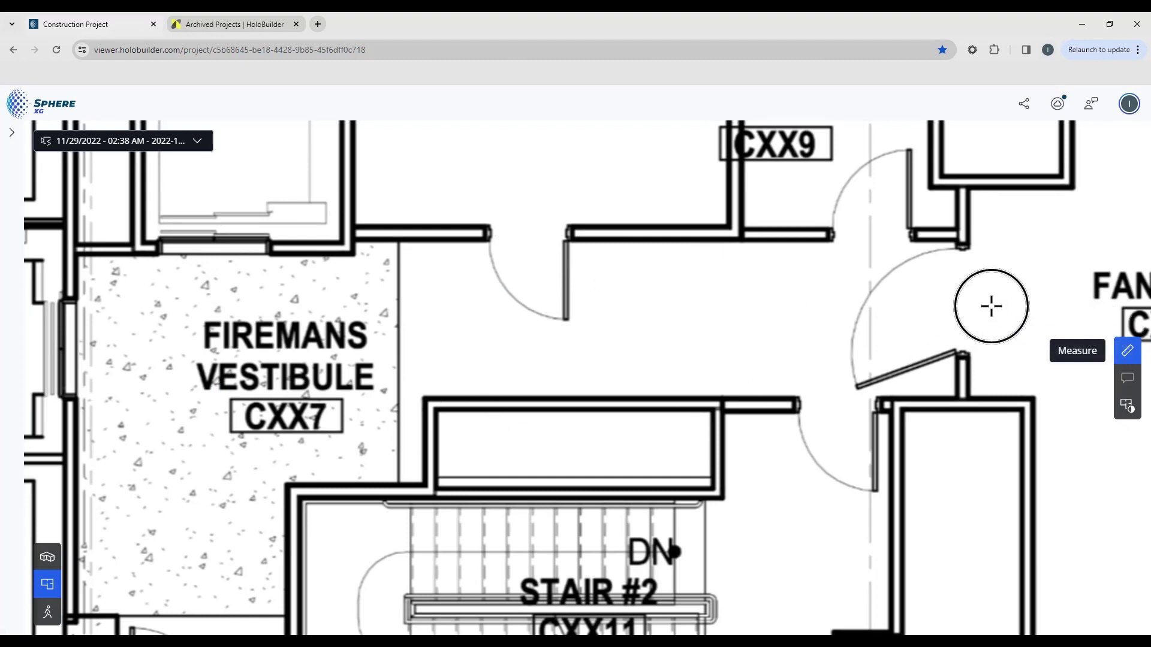
left_click(490, 234)
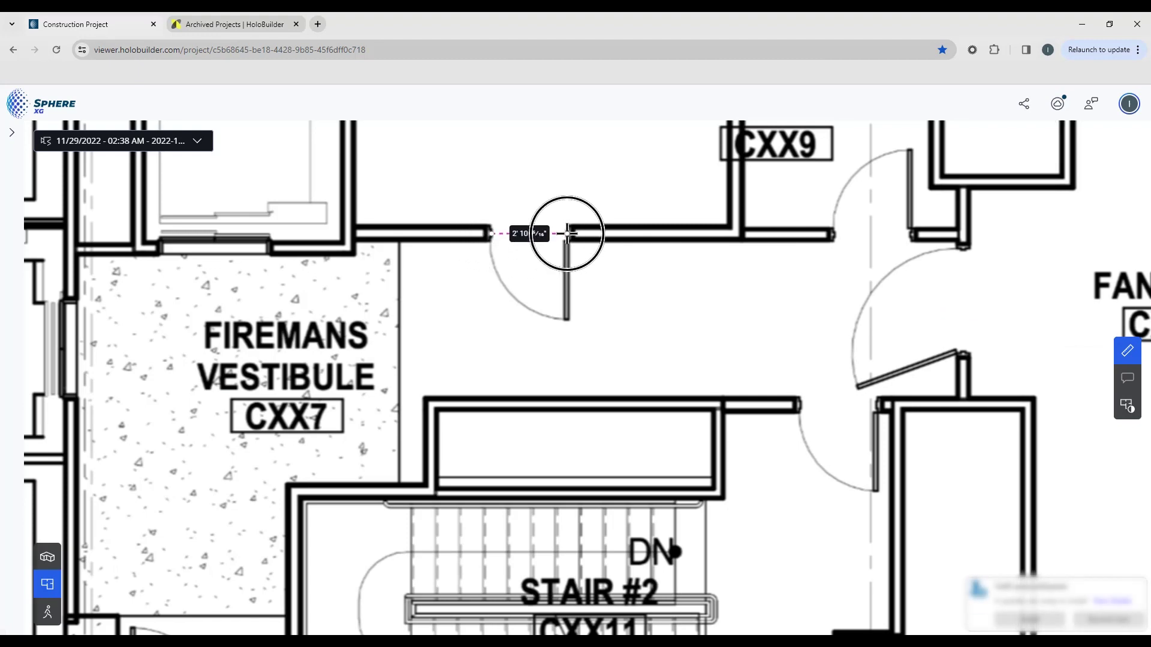
left_click(567, 234)
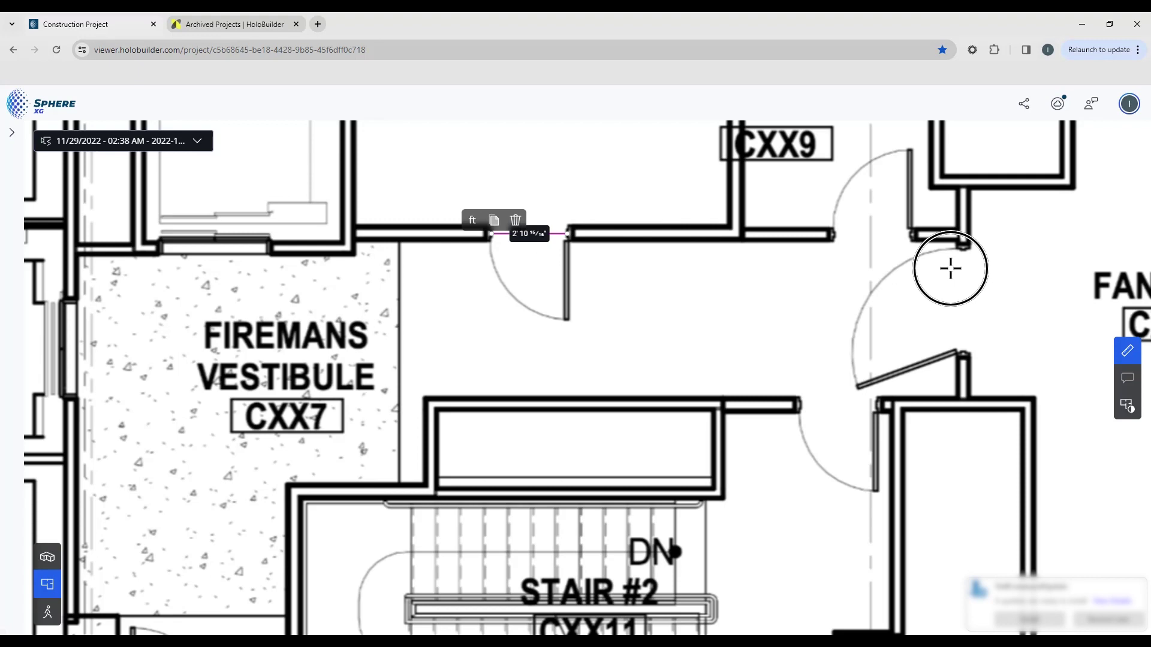
left_click(835, 234)
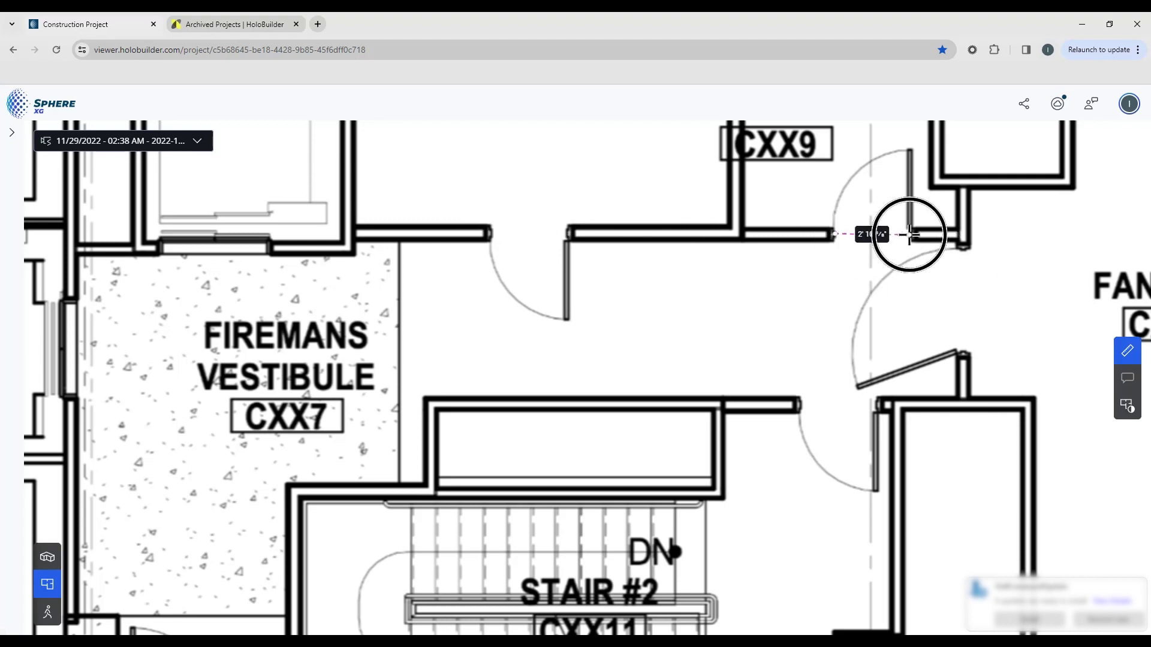
left_click(909, 234)
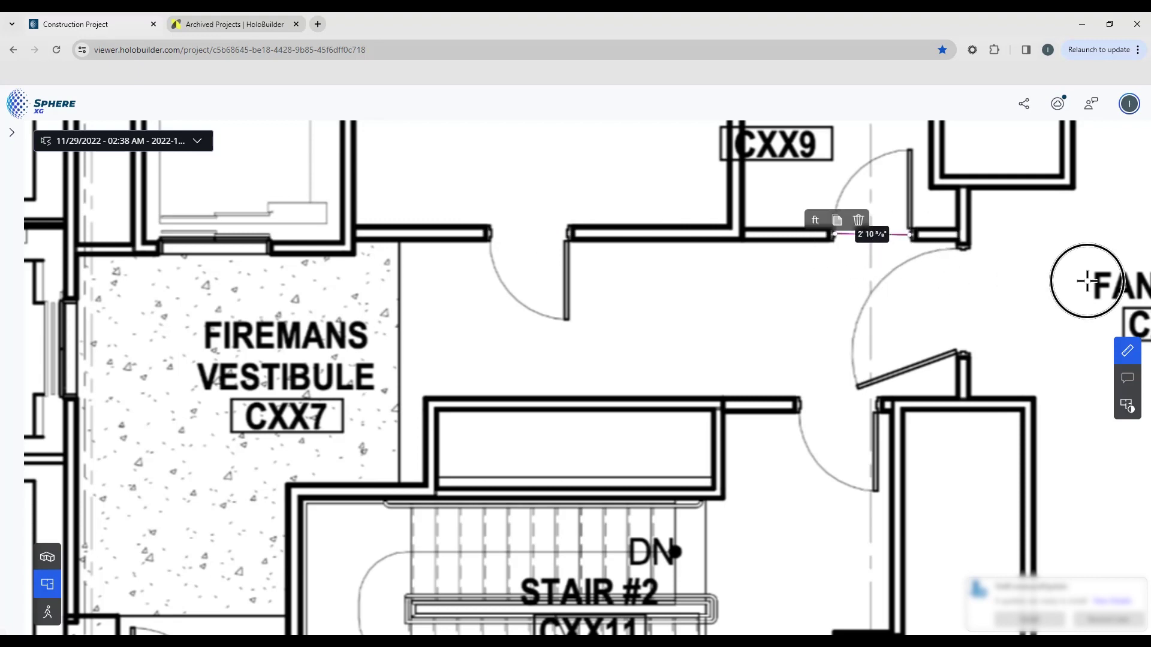
left_click(801, 406)
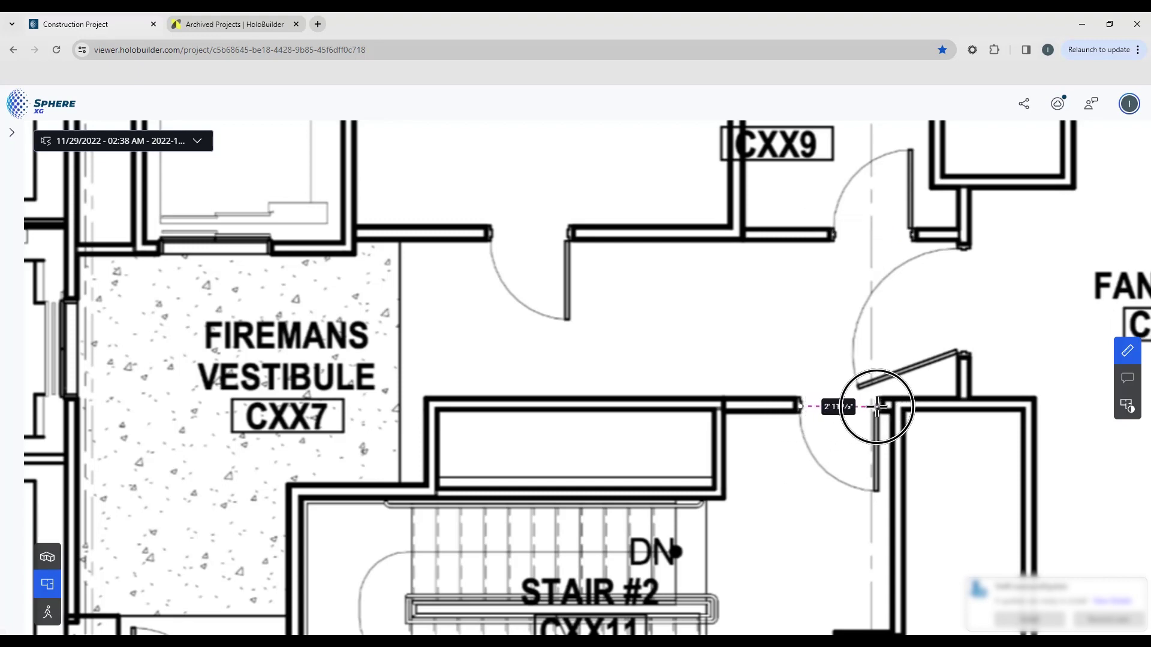
left_click(877, 407)
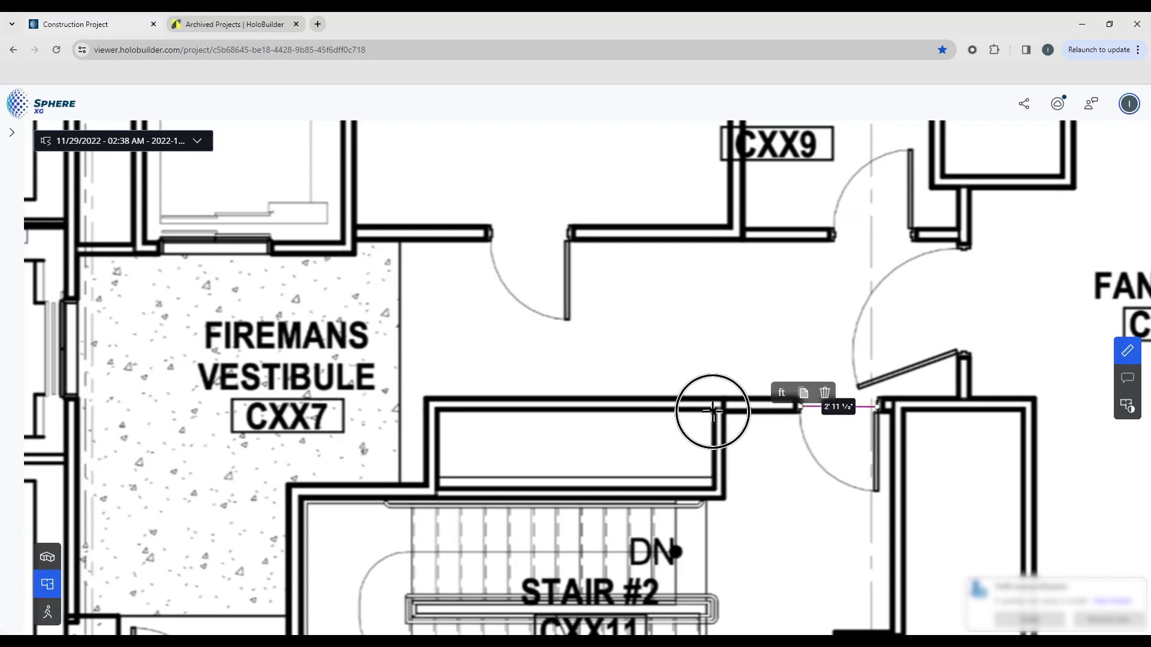
Step: Add an 11' 1 1/4" diagonal measurement above Stair #2
left_click(436, 489)
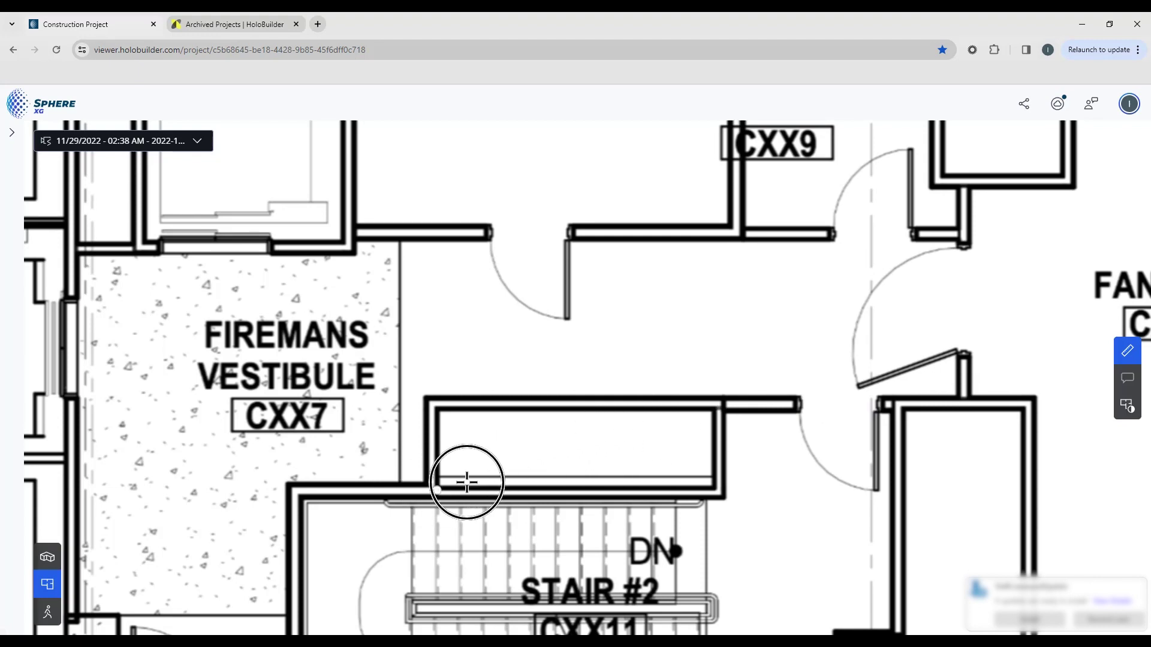
left_click(714, 410)
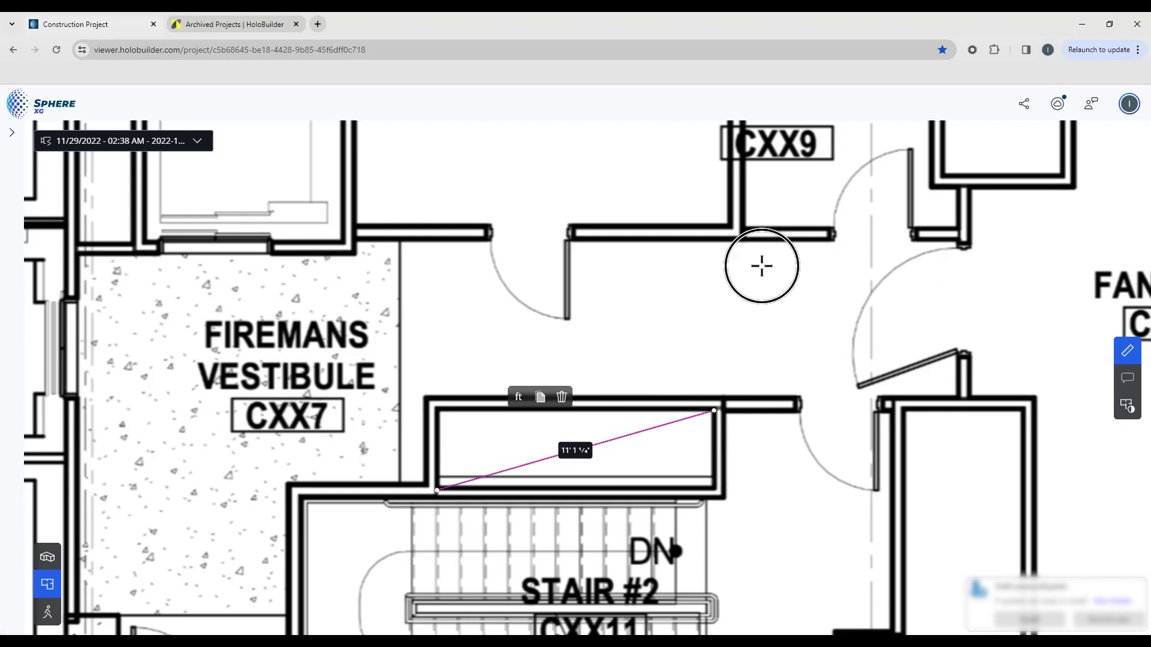
scroll(675, 455, "down", 3)
left_click_drag(677, 428, 678, 311)
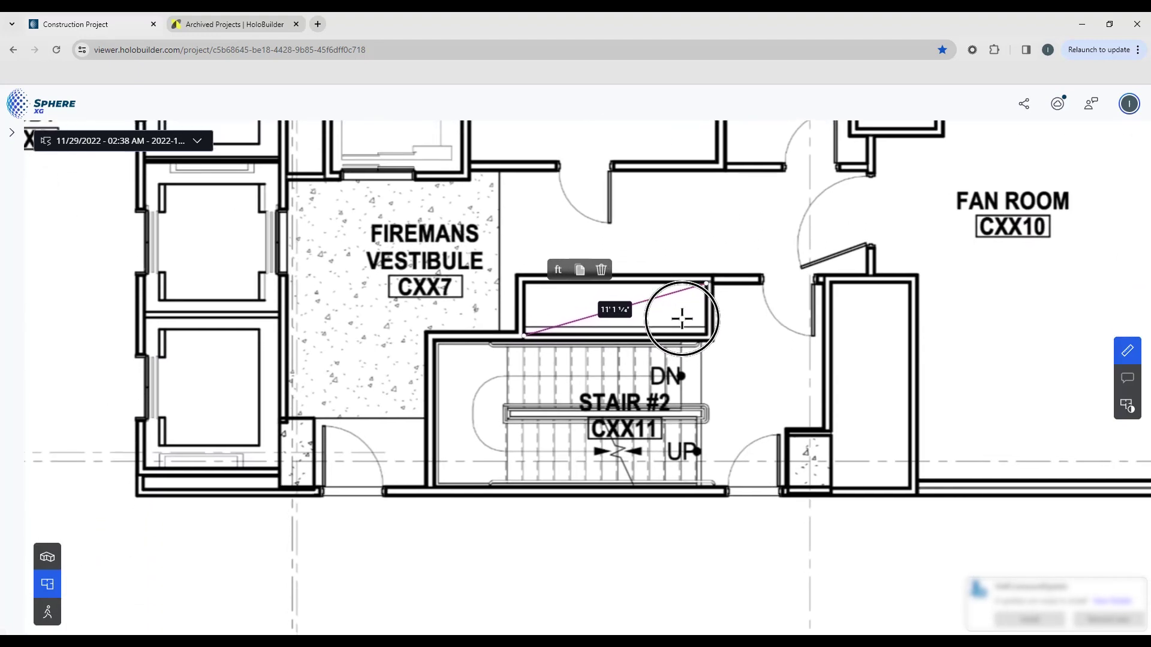
scroll(777, 497, "up", 5)
scroll(779, 497, "up", 2)
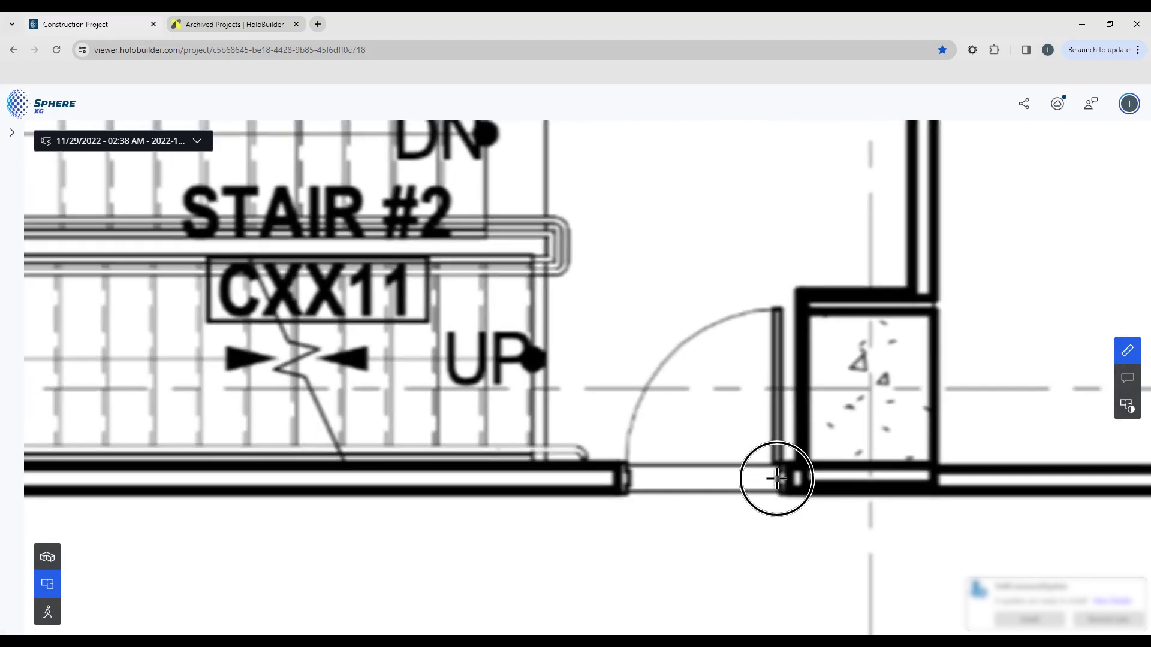
Step: Measure the lower stair doorway (2' 10 3/8") and the vestibule doorway (3' 4 11/16")
left_click(777, 478)
left_click(628, 477)
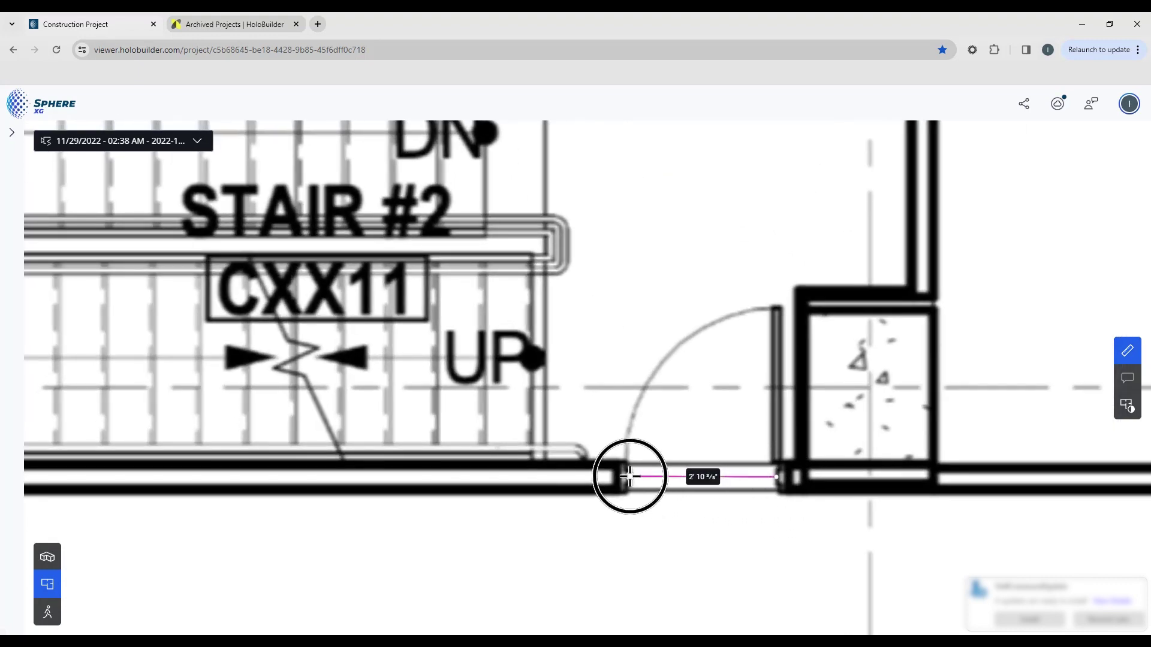
scroll(829, 449, "down", 1)
scroll(829, 450, "down", 2)
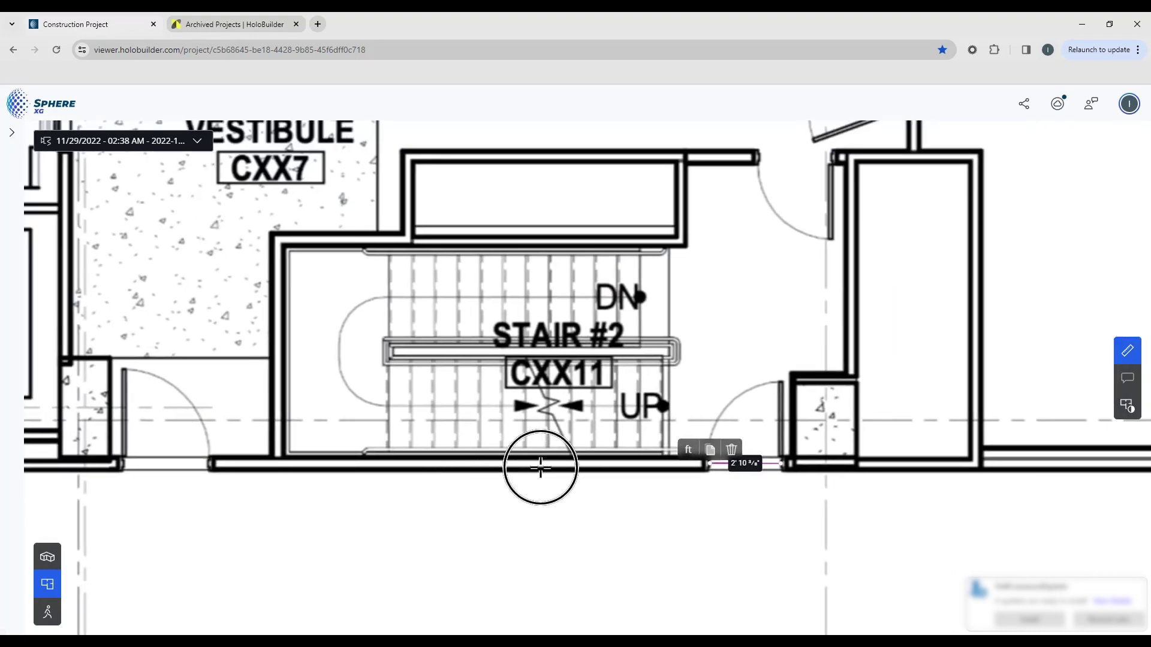
left_click_drag(193, 457, 462, 462)
scroll(470, 462, "up", 4)
left_click(479, 464)
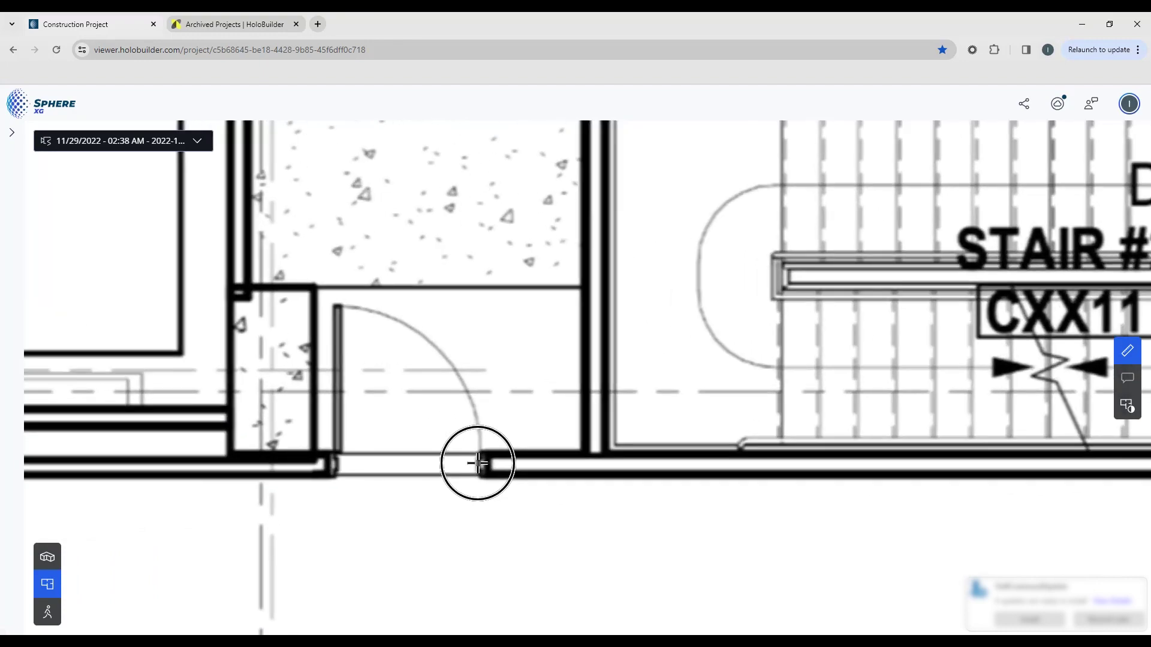
left_click(337, 465)
Step: Turn off the Measure tool and bring the stair and Fan Room area back into view
scroll(609, 449, "down", 5)
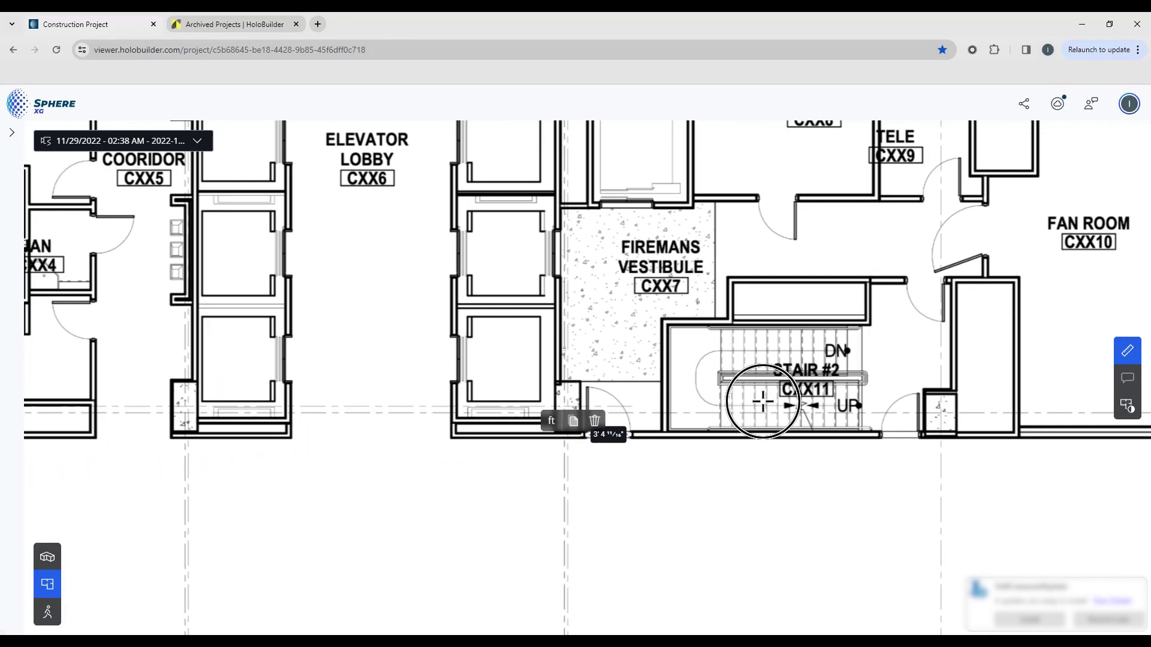
scroll(752, 366, "down", 2)
left_click(1126, 351)
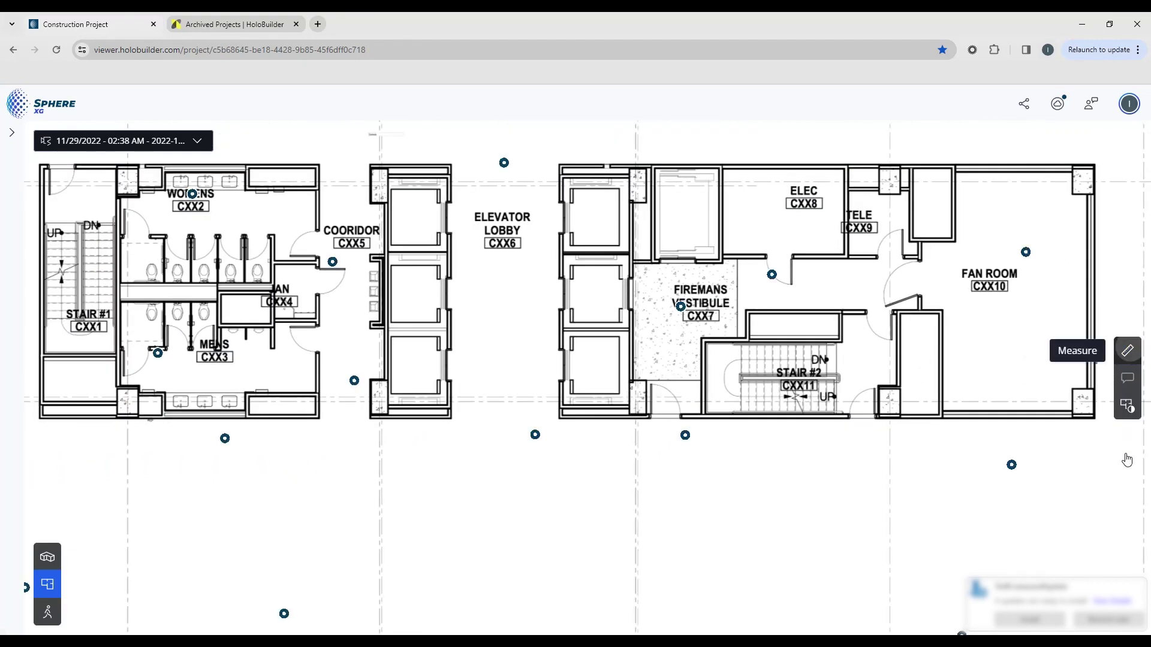
left_click_drag(1021, 365, 797, 412)
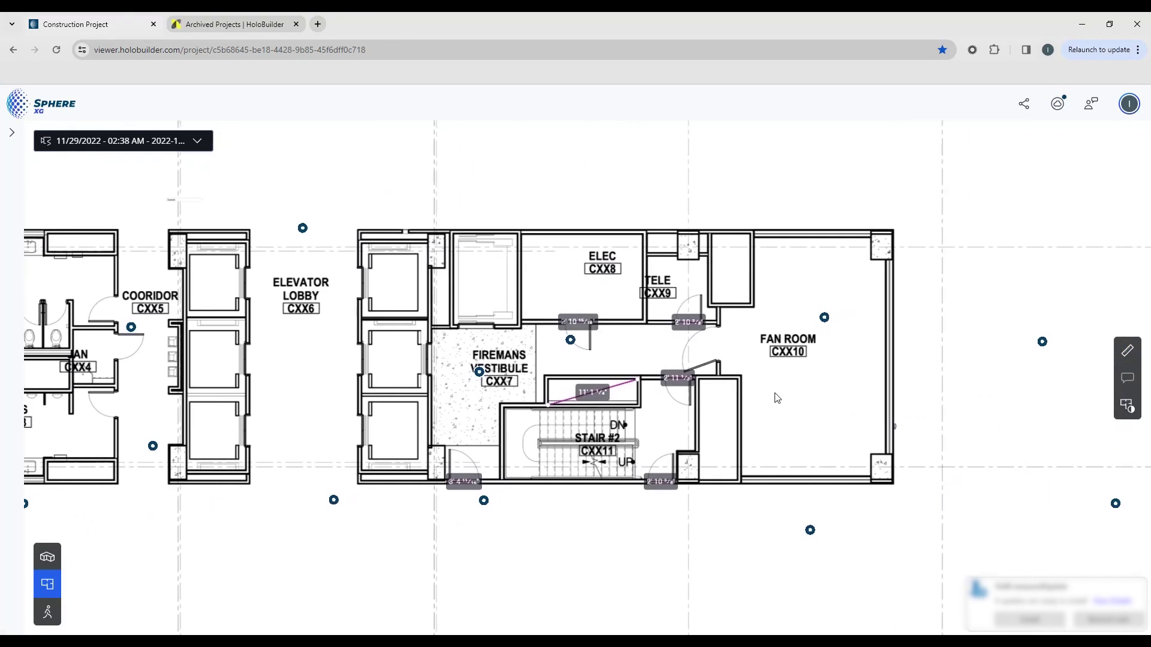
scroll(690, 423, "up", 3)
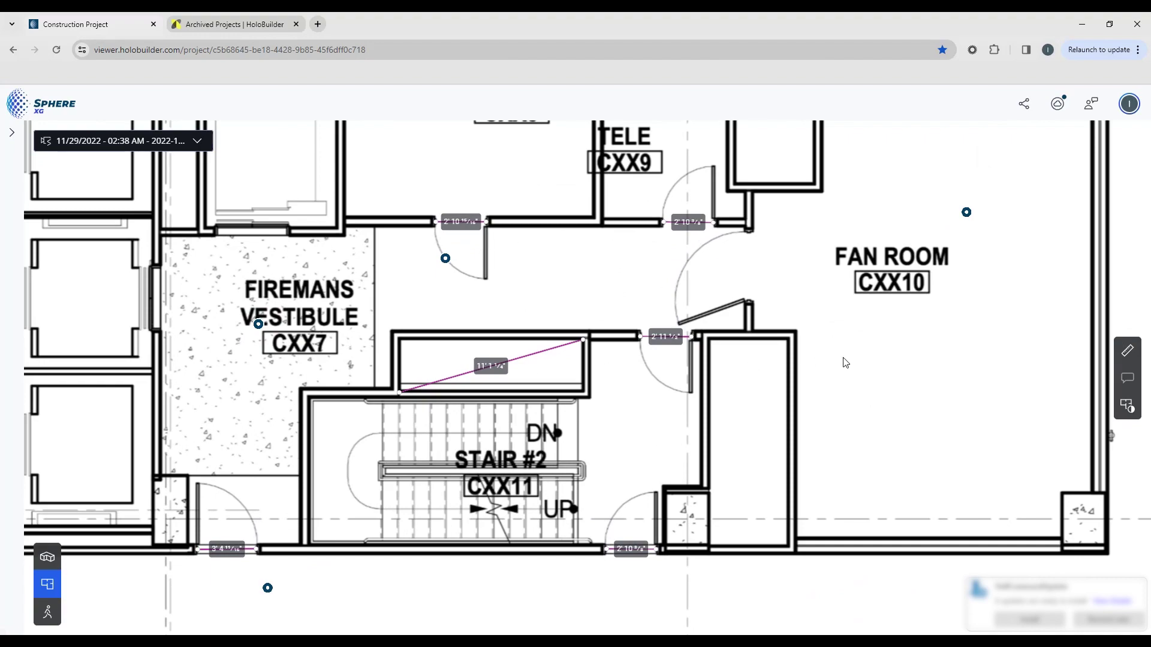
Step: Zoom out to view the full Tribrich sample floor plan in the other Construction Project
scroll(845, 362, "down", 10)
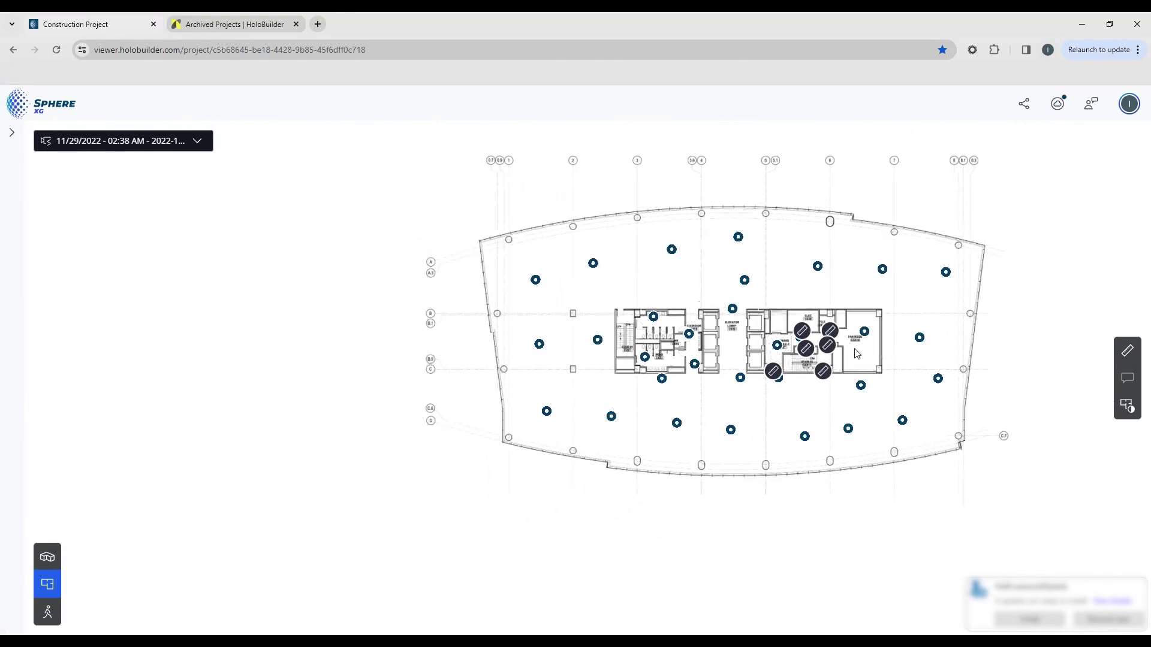
scroll(857, 354, "up", 3)
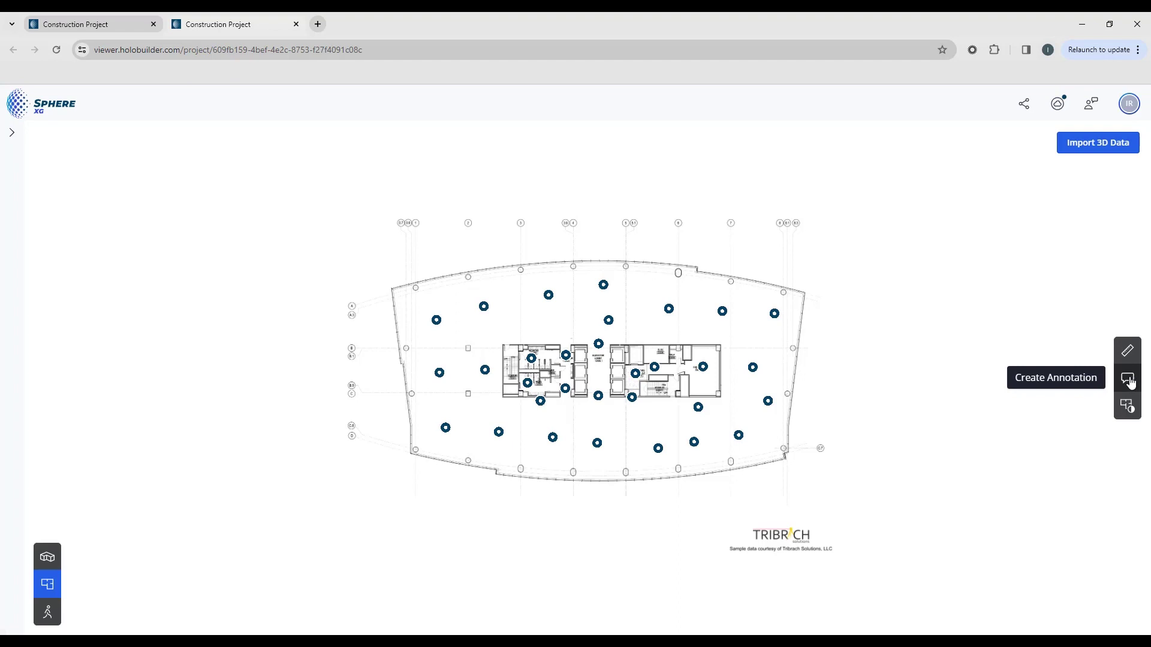
Step: Enter point-annotation mode and zoom in on the Firemans Vestibule and core rooms
left_click(1130, 384)
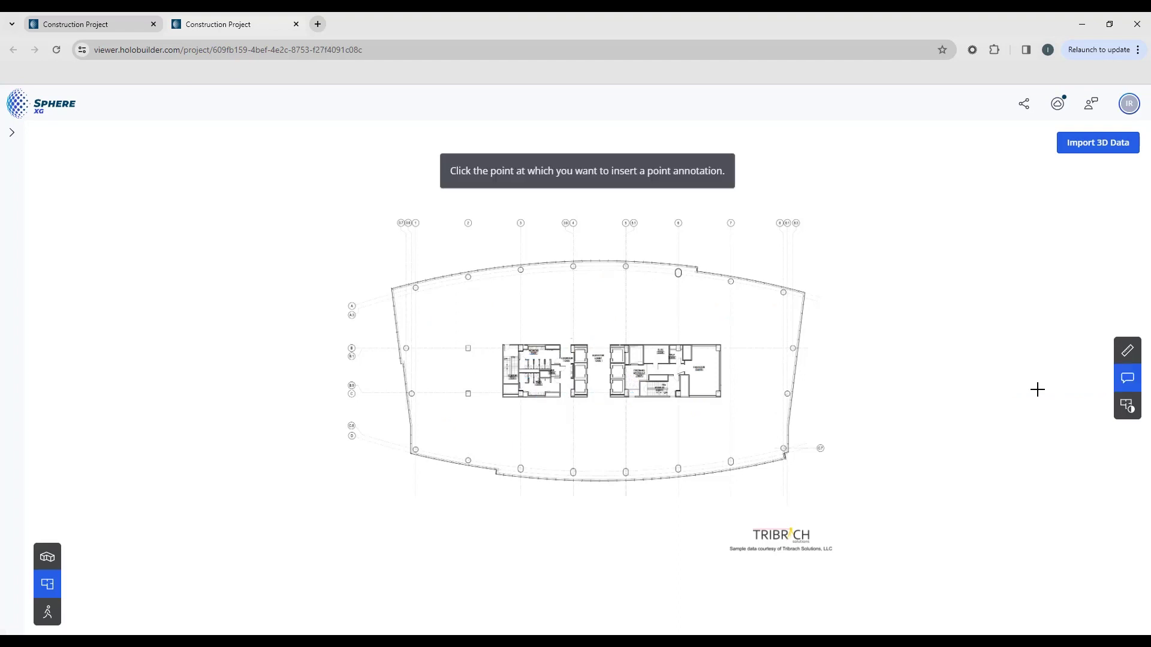
scroll(650, 333, "up", 10)
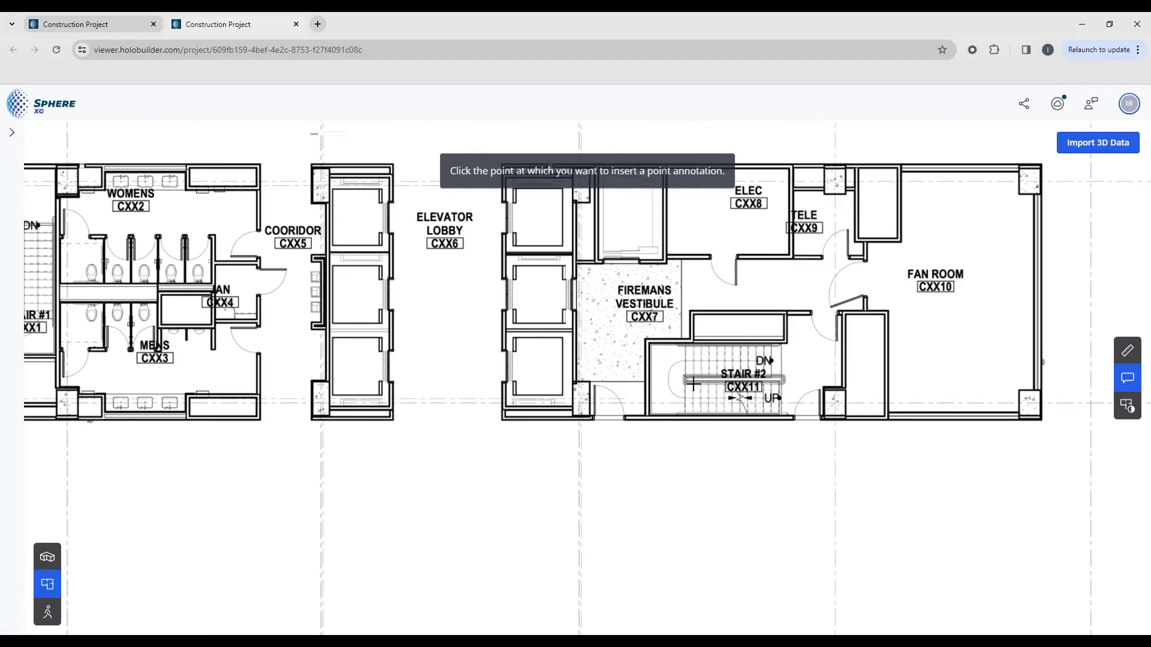
mouse_move(693, 385)
left_mouse_down()
mouse_move(644, 491)
mouse_move(609, 461)
mouse_move(653, 442)
left_mouse_up()
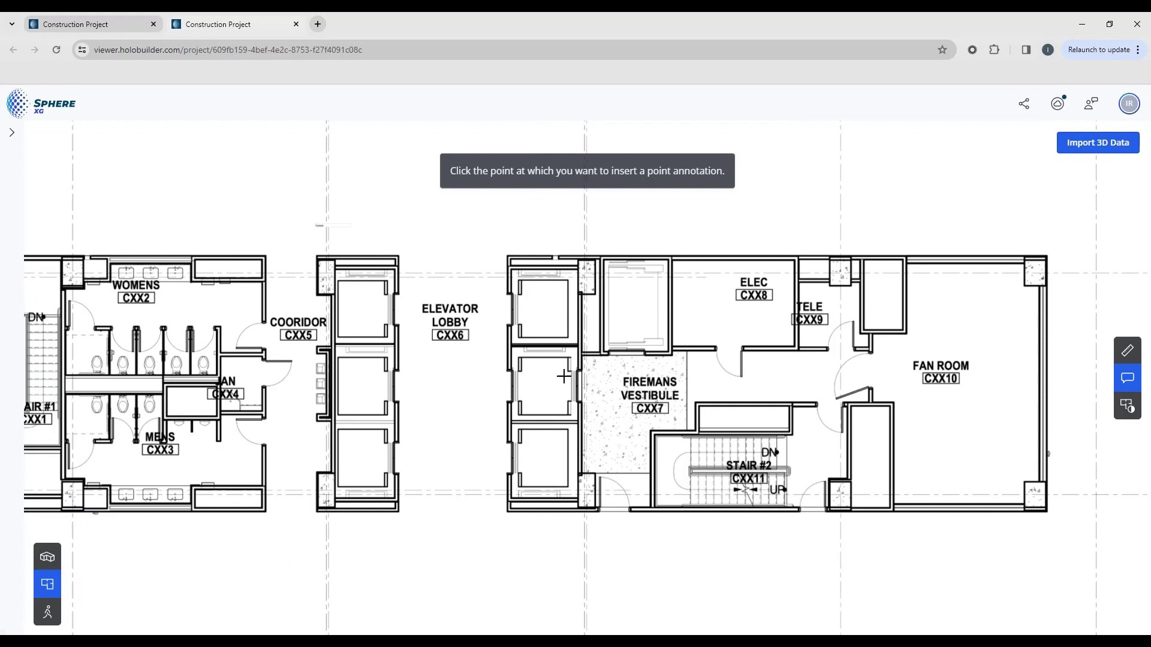
scroll(684, 433, "up", 3)
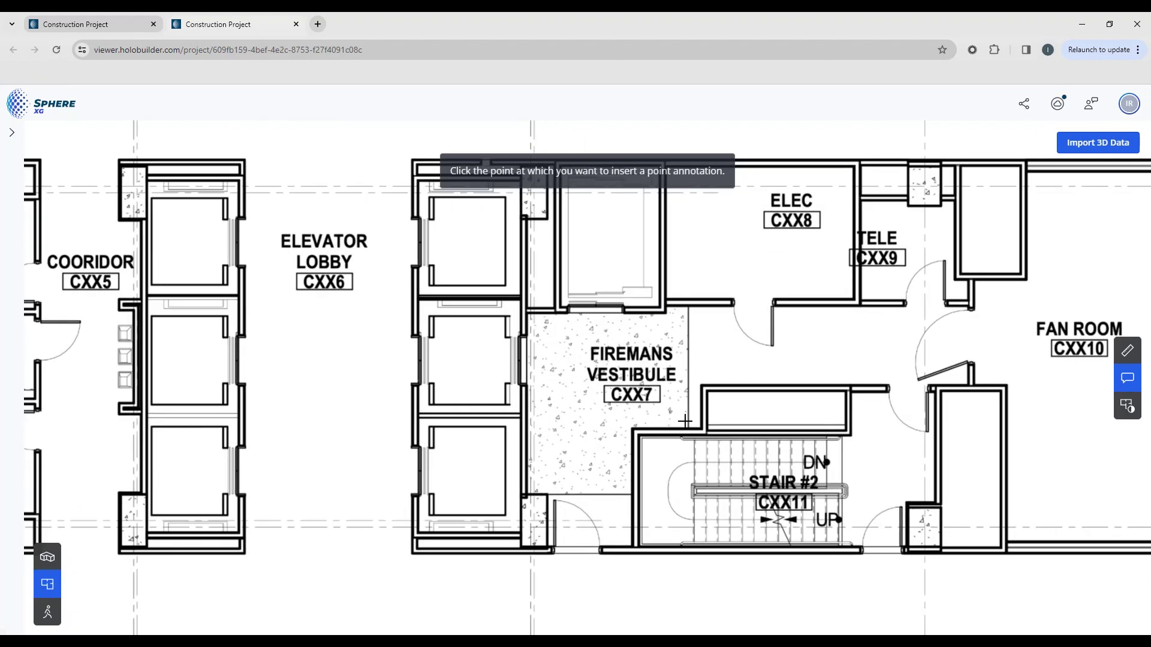
Step: Place a 'Fire Extinguisher 001' annotation beside the Firemans Vestibule with a working-extinguisher description
left_click(686, 428)
type("Fire Extinguisher")
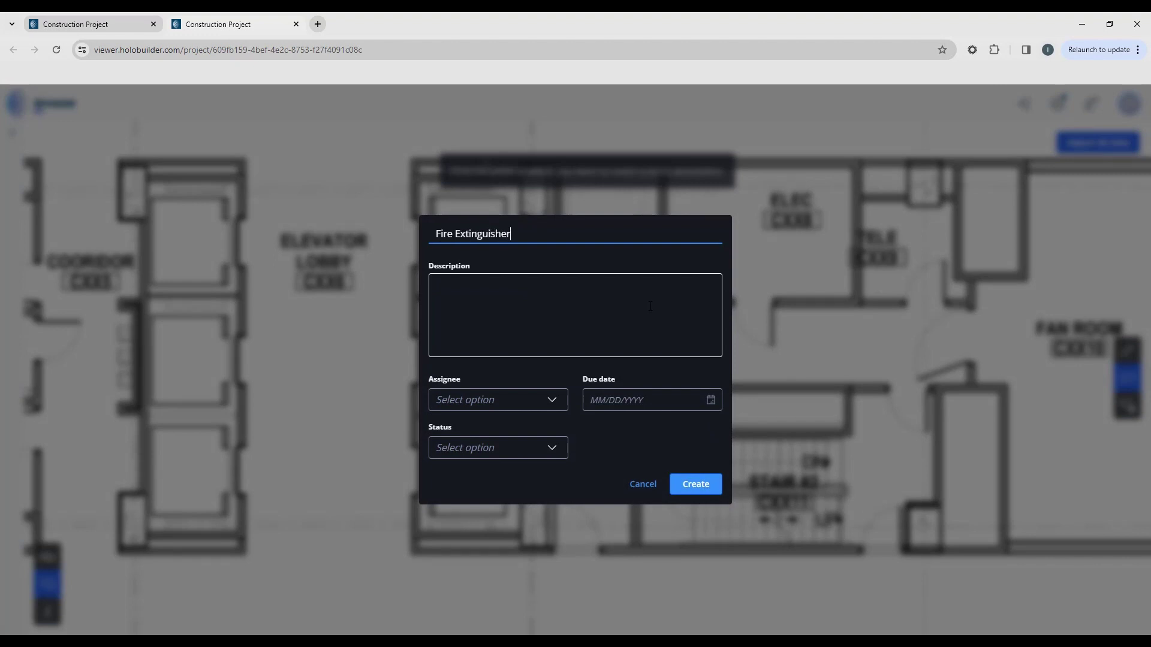
type(" 001")
left_click(479, 308)
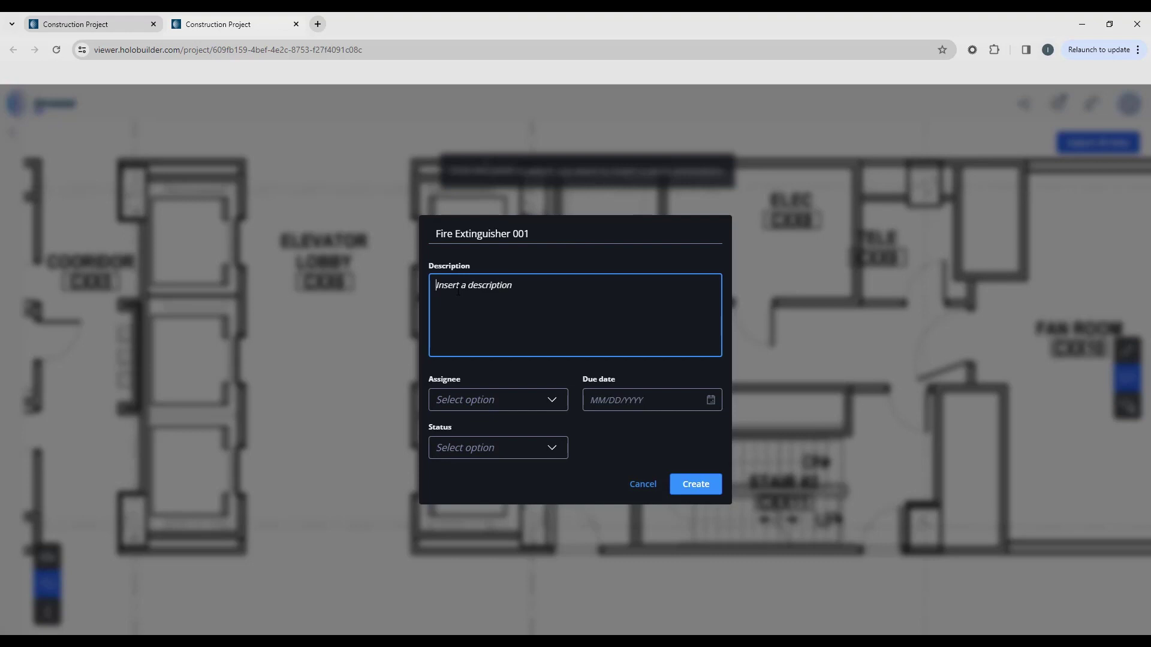
type("Please ensure there is a working fire extinguish")
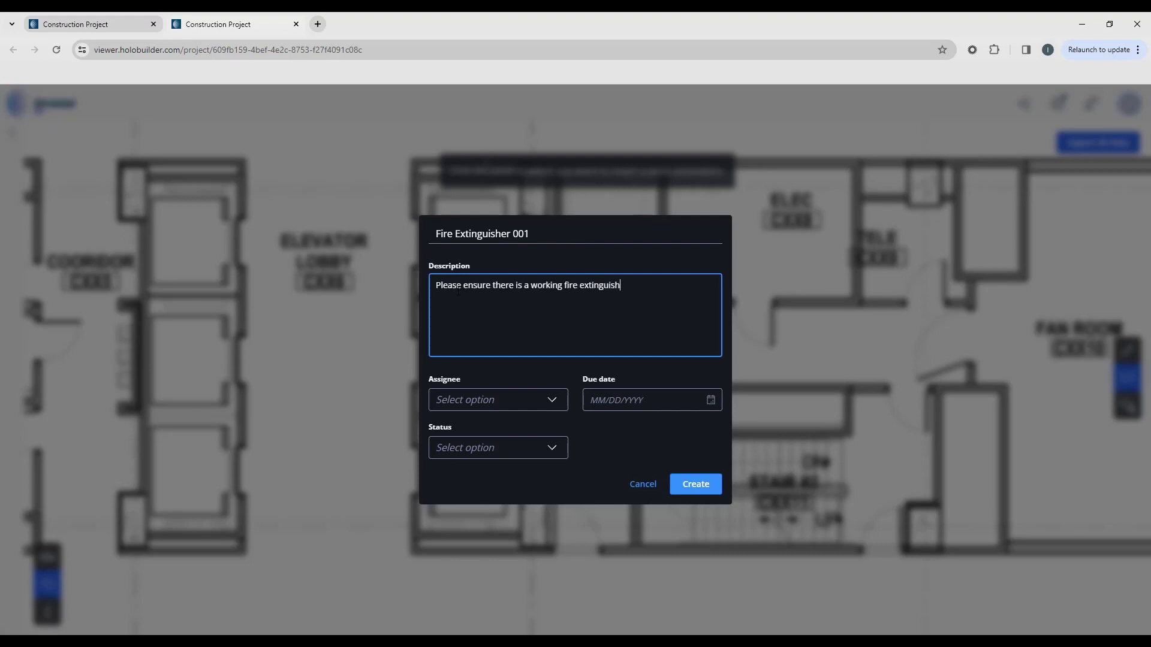
type("er in this location.")
Step: Assign the annotation, set due date 04/27/2024 and status Open, and create it
left_click(548, 399)
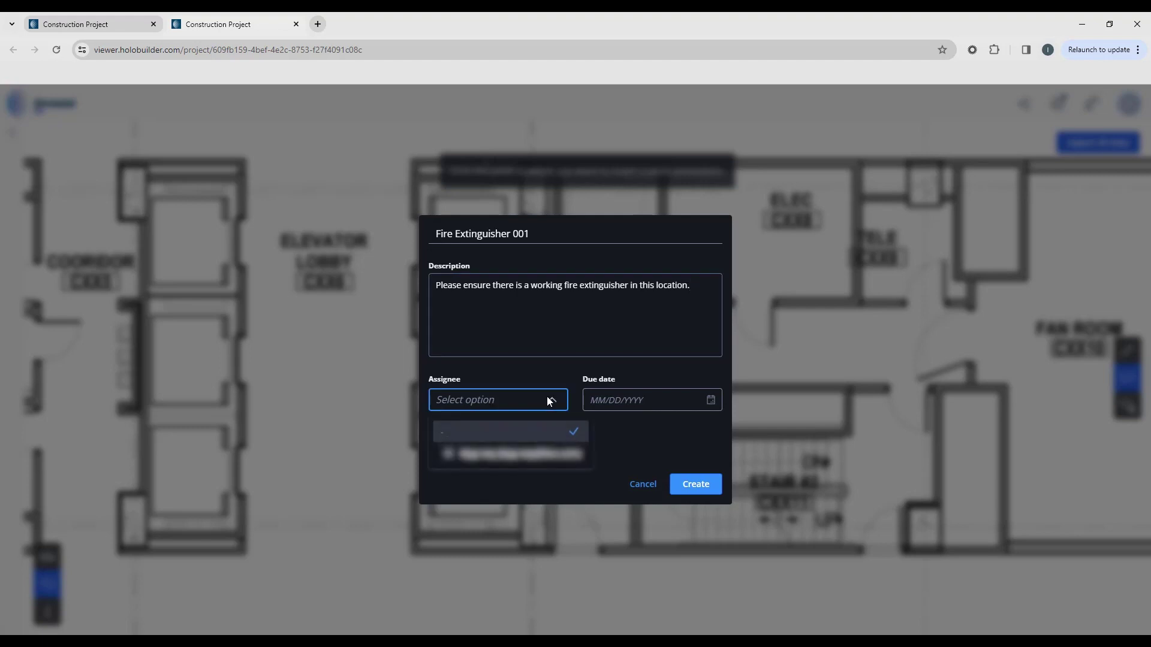
left_click(507, 454)
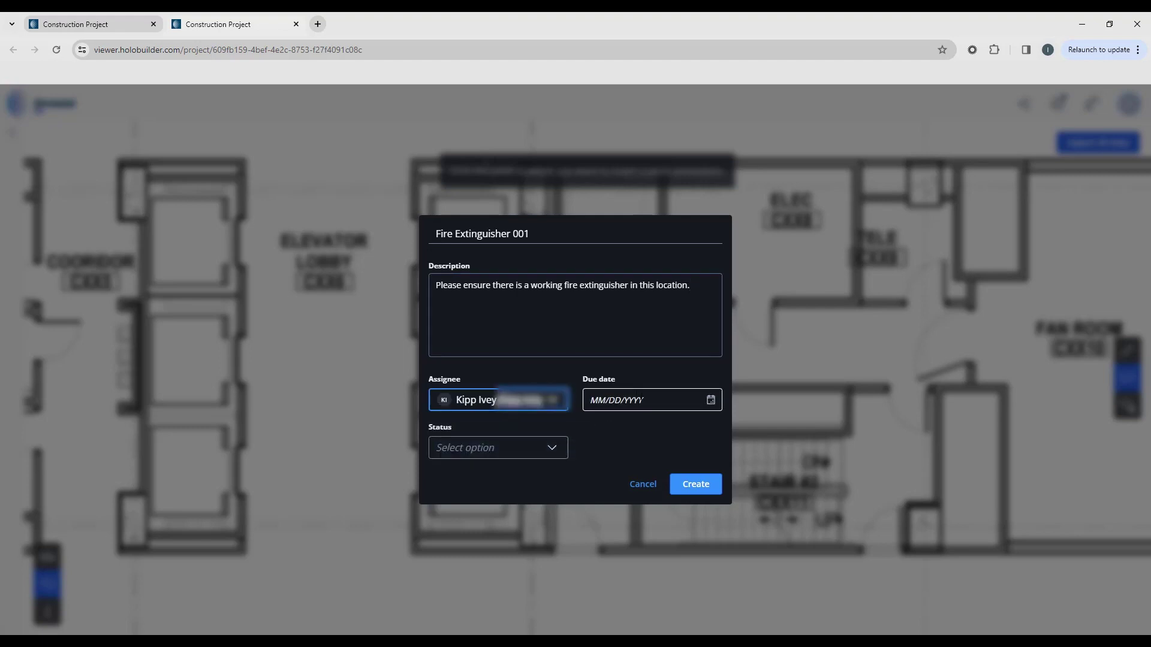
left_click(711, 399)
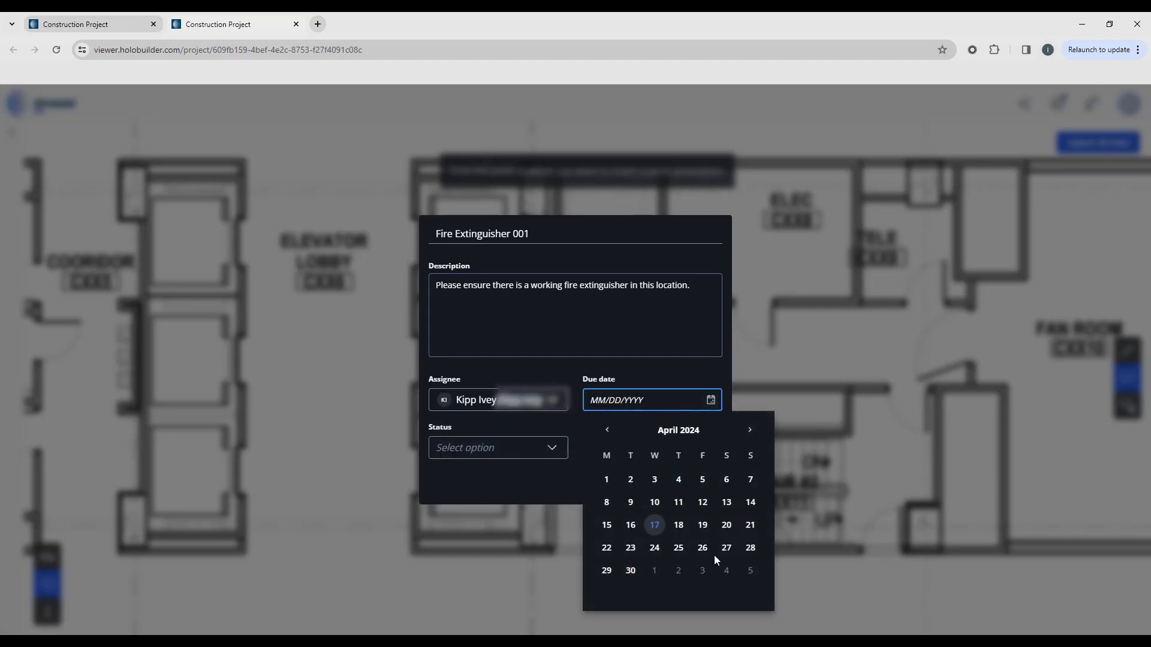
left_click(726, 549)
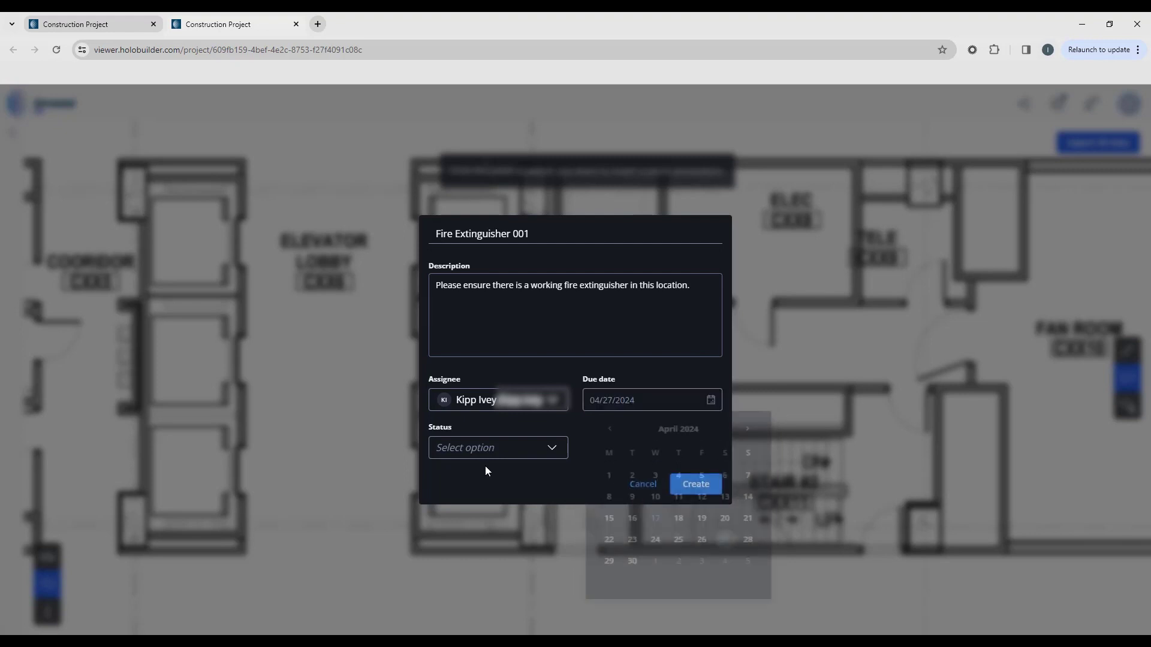
left_click(556, 450)
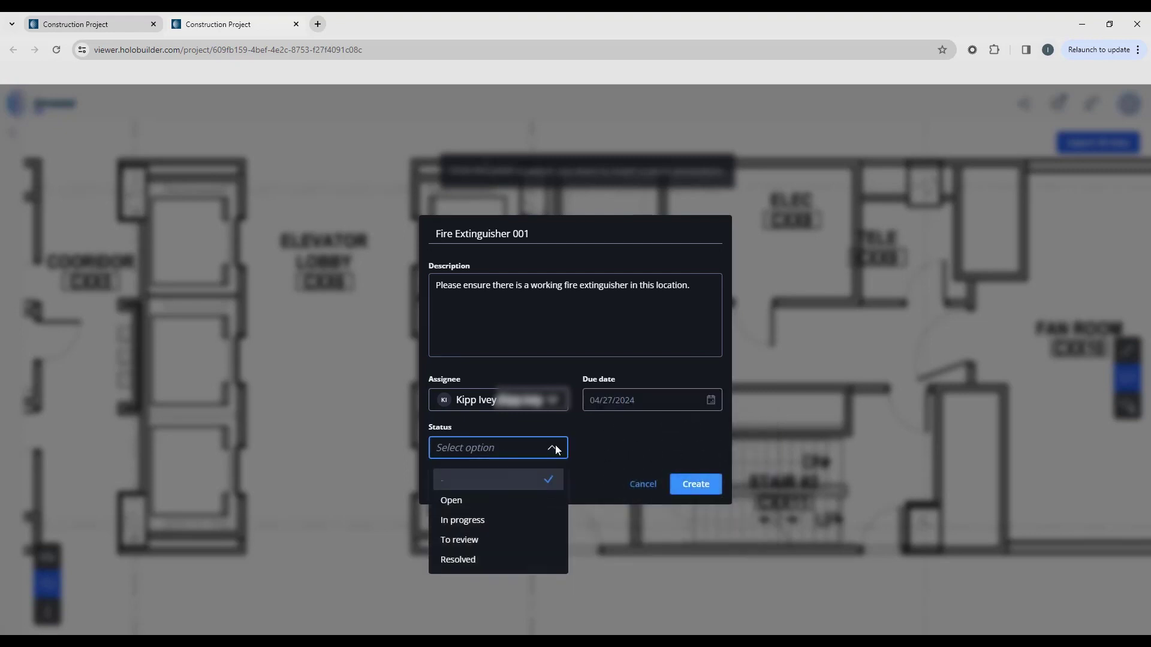
left_click(469, 505)
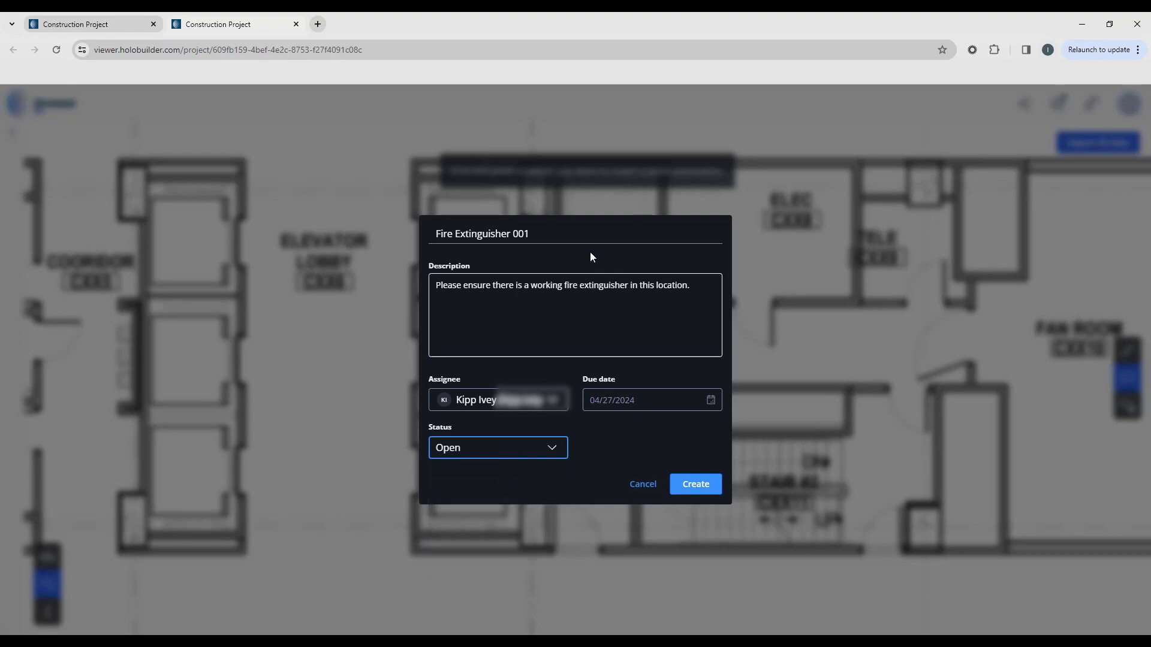
left_click(695, 484)
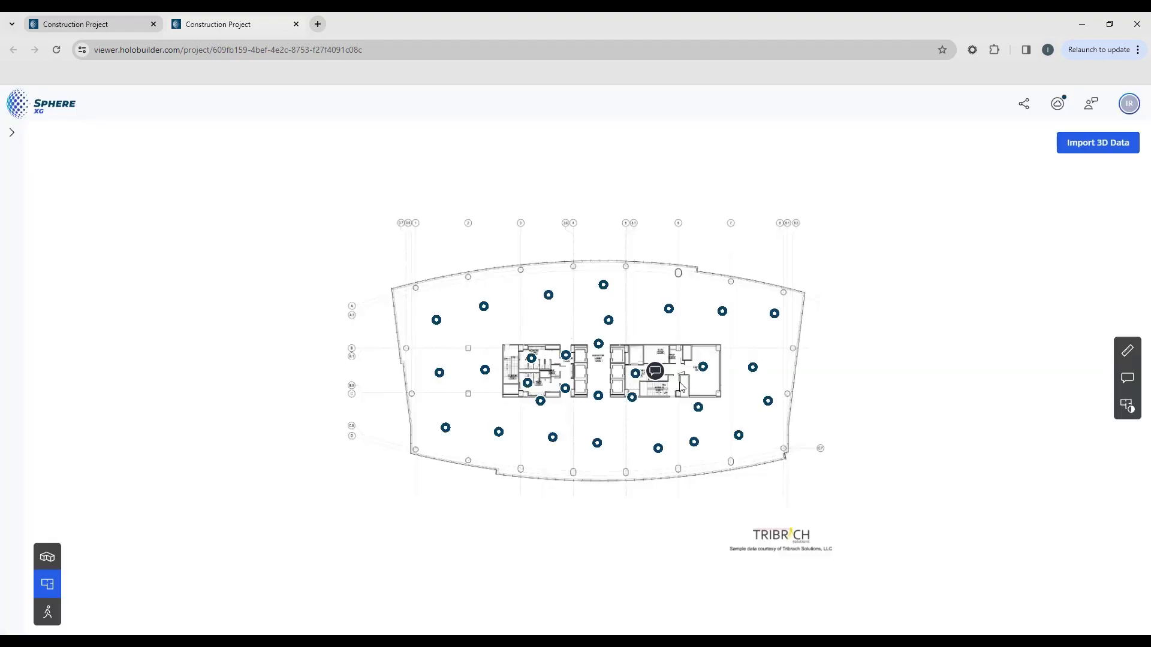
Step: Expand the Fire Extinguisher 001 card, copy its share link and open its options menu
mouse_move(664, 379)
scroll(830, 395, "up", 2)
scroll(830, 395, "up", 2)
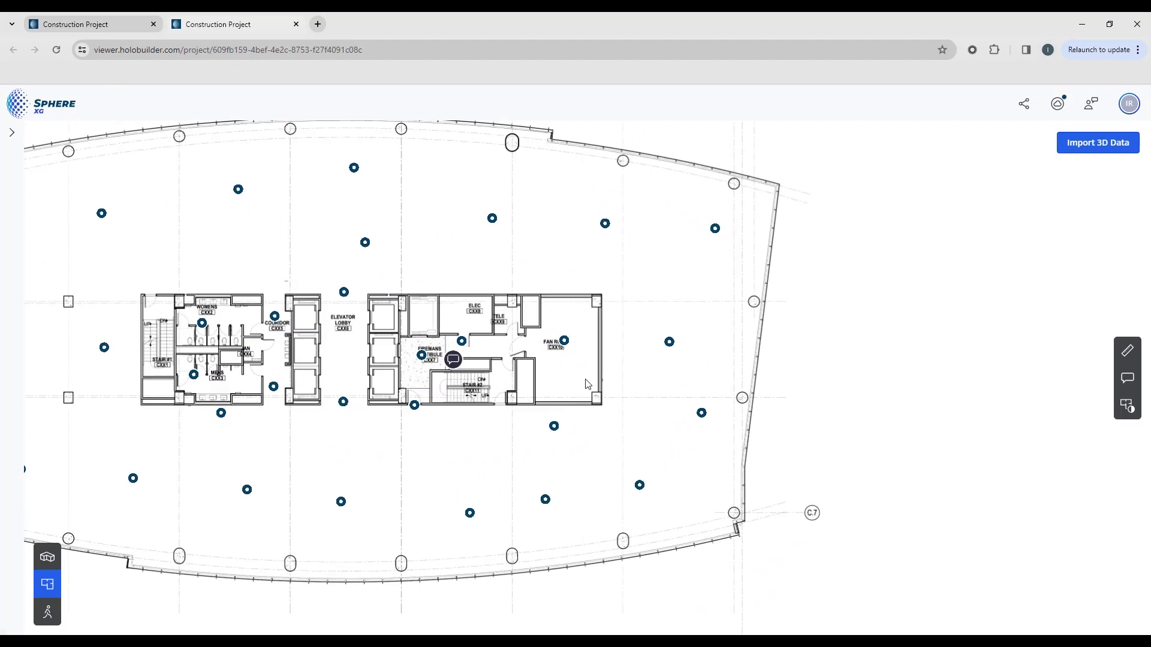
scroll(759, 405, "up", 2)
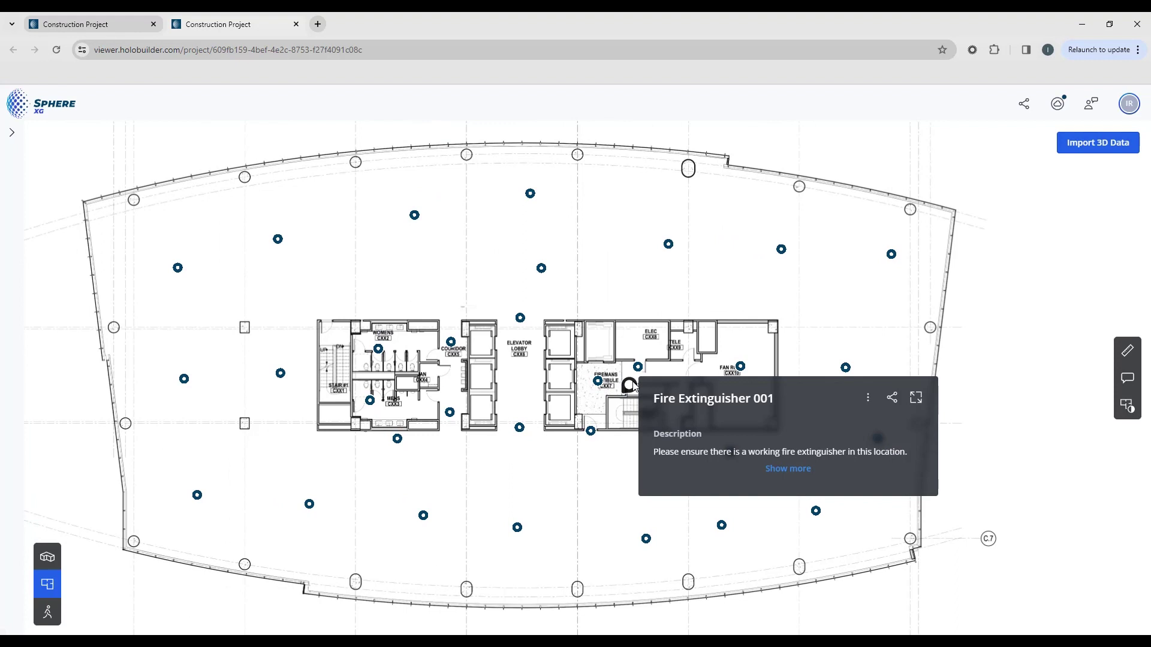
left_click(794, 469)
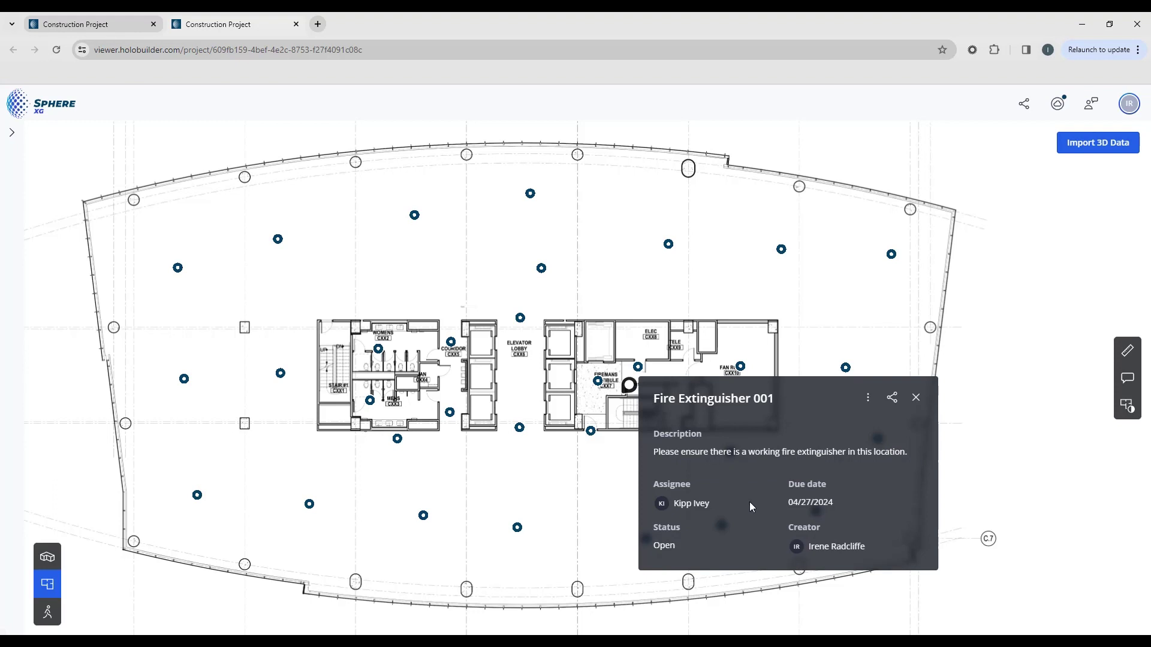
left_click(892, 400)
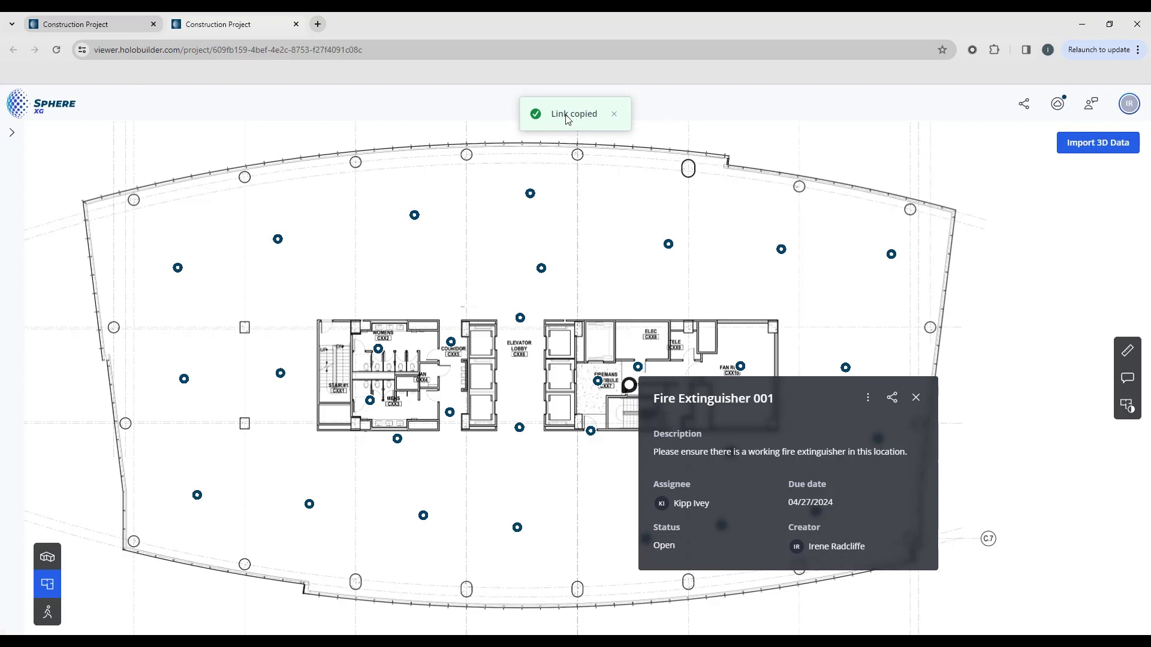
left_click(868, 400)
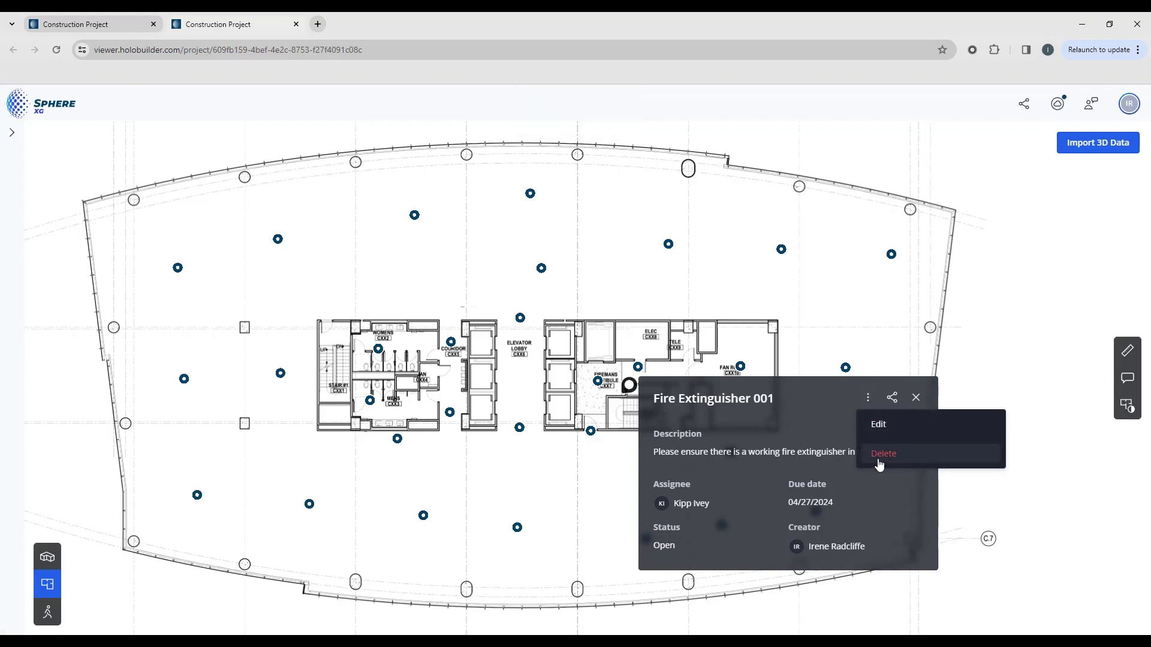
Step: Edit Fire Extinguisher 001, set its status to Resolved and save
left_click(881, 426)
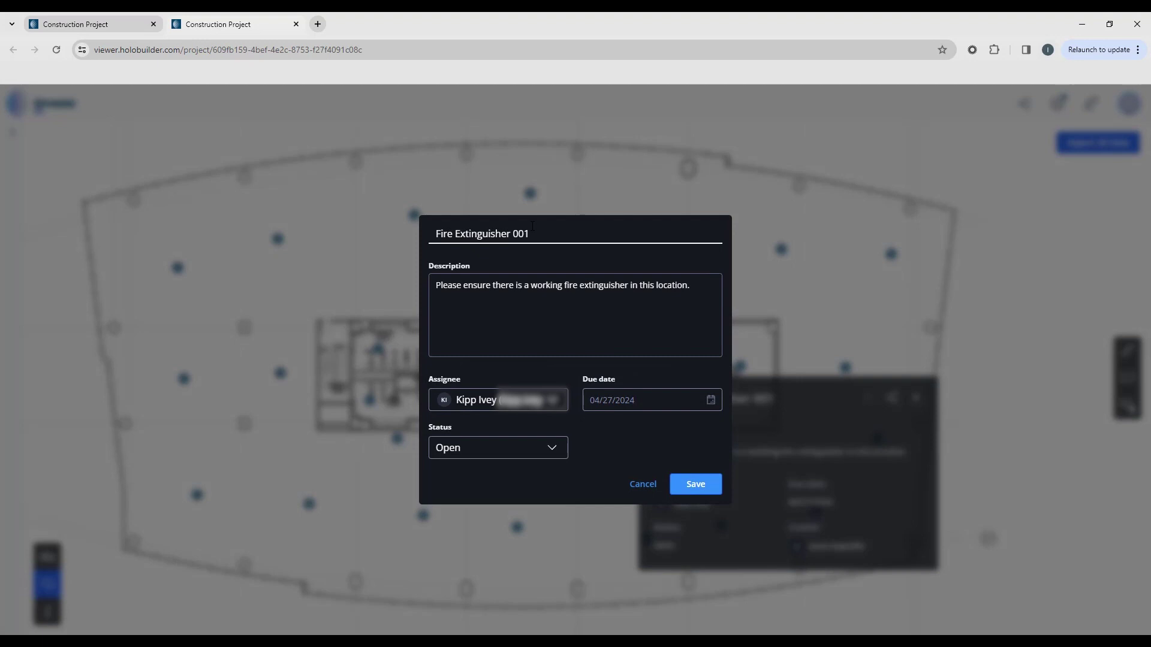
left_click(495, 446)
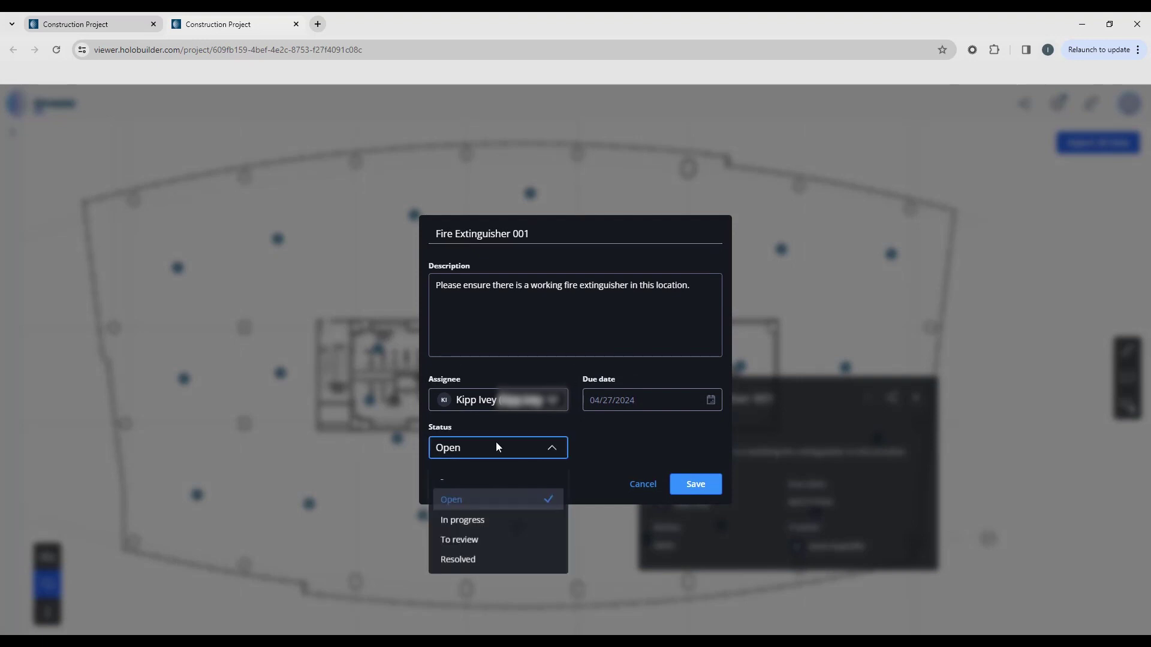
left_click(472, 560)
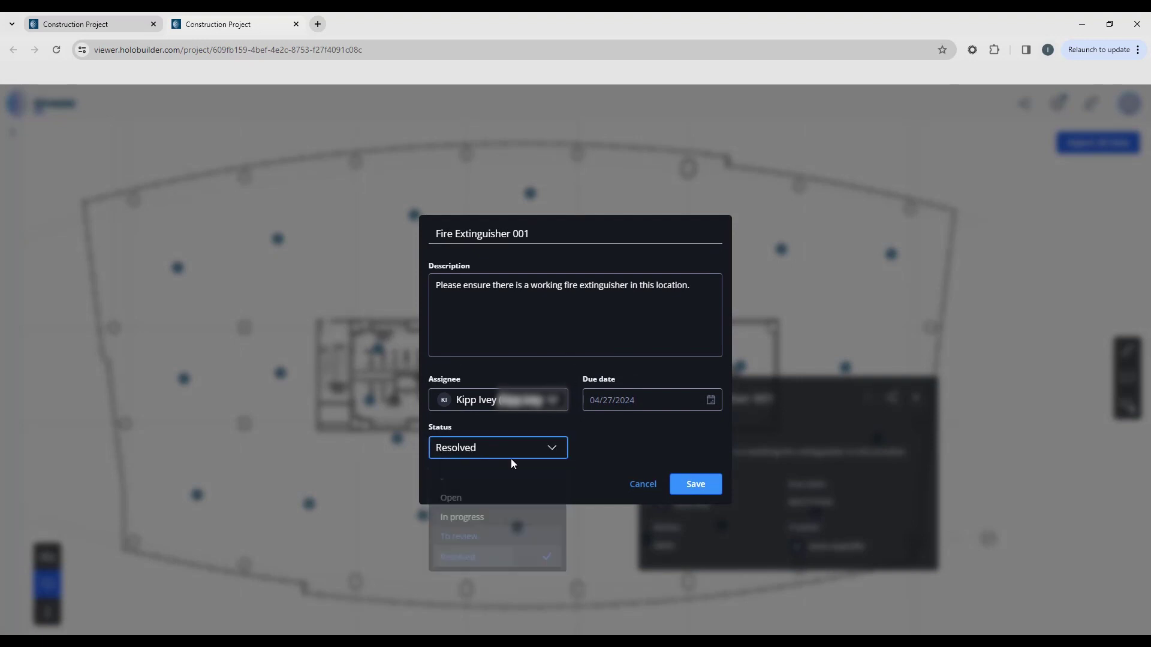
left_click(680, 484)
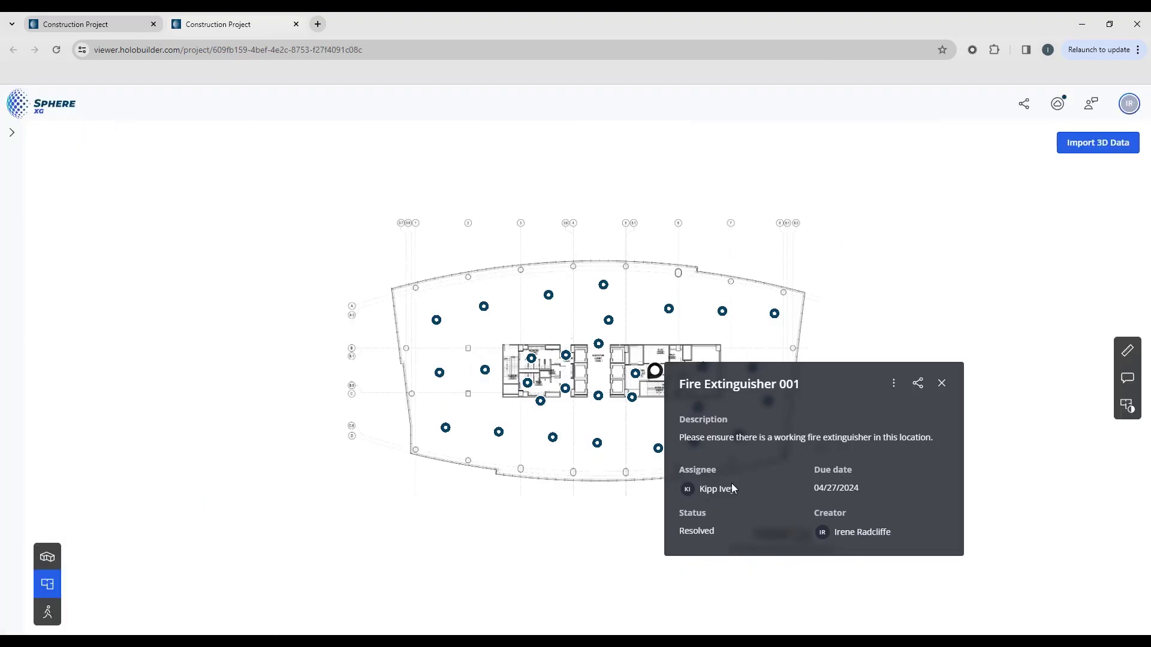
Step: Collapse and close the Fire Extinguisher 001 annotation card to reveal the full floor plan
left_click(943, 387)
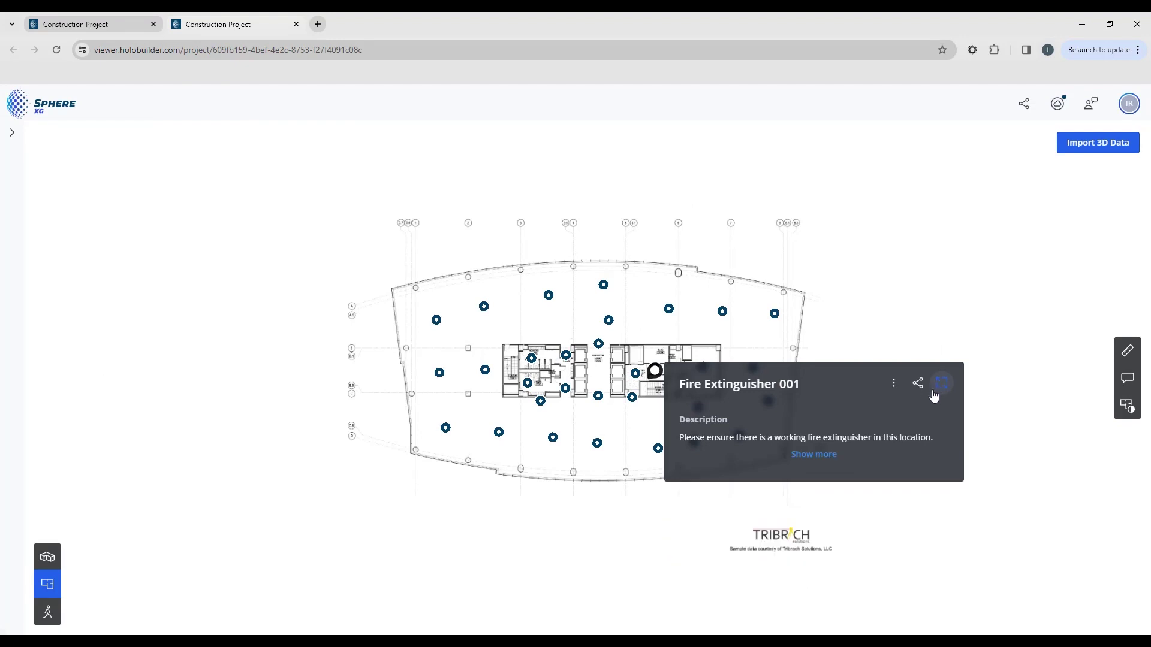
left_click(902, 304)
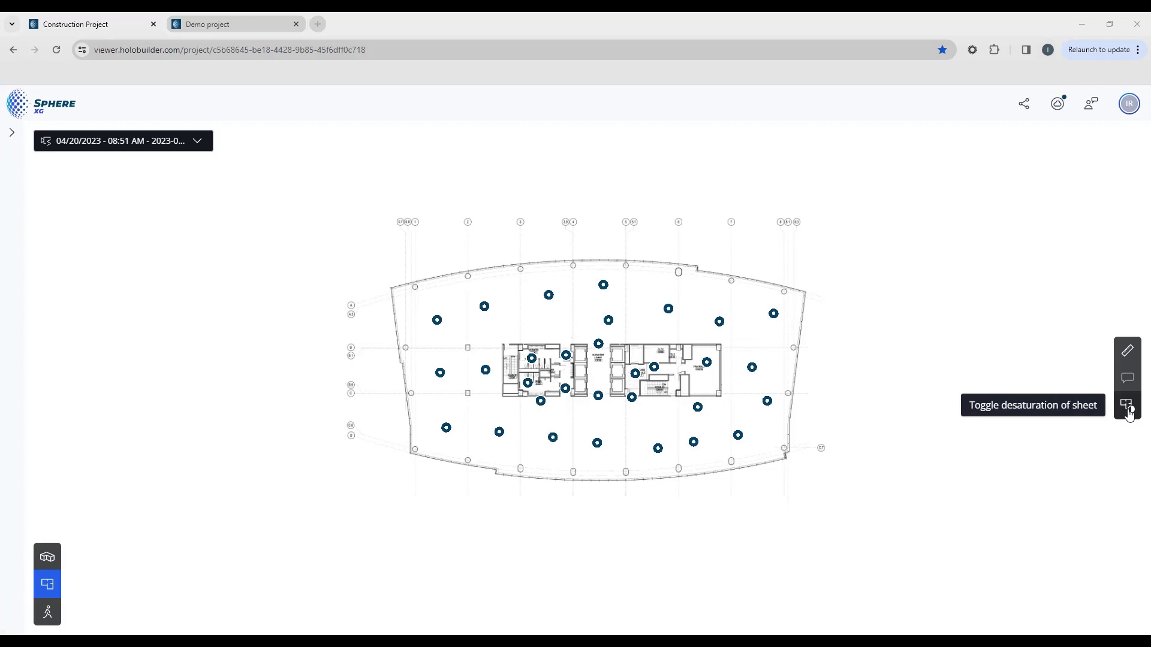
Step: On the Demo project's Floor Plan Level 01 Area A sheet, zoom near grid line 16 and toggle desaturation on then off
left_click(235, 23)
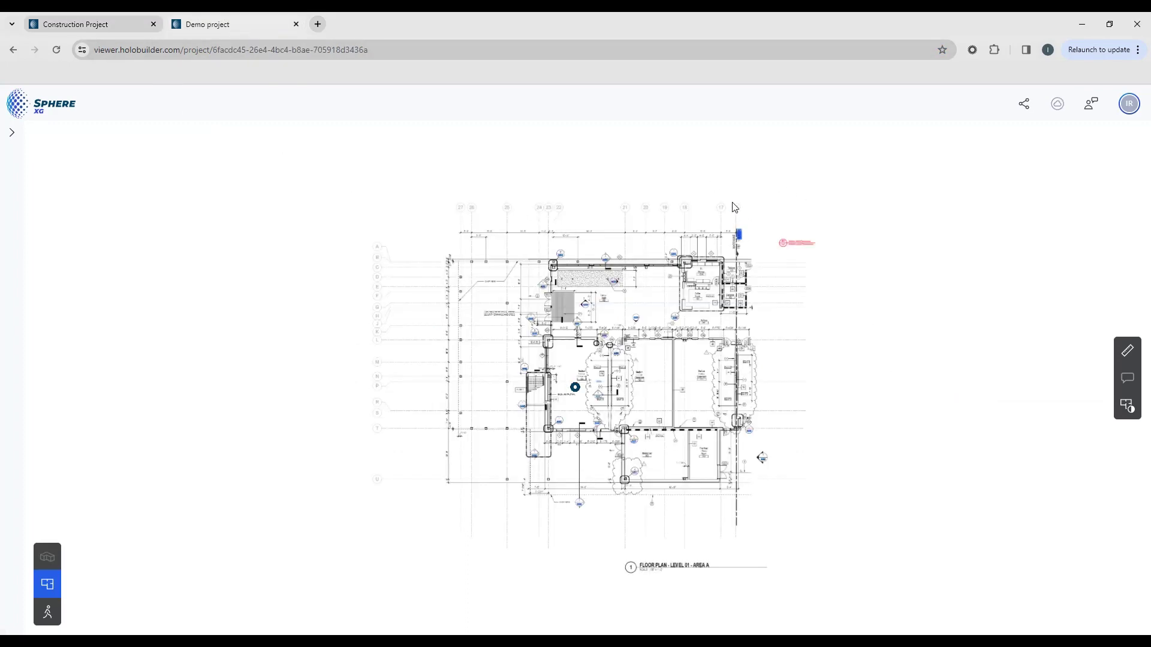
scroll(741, 217, "up", 10)
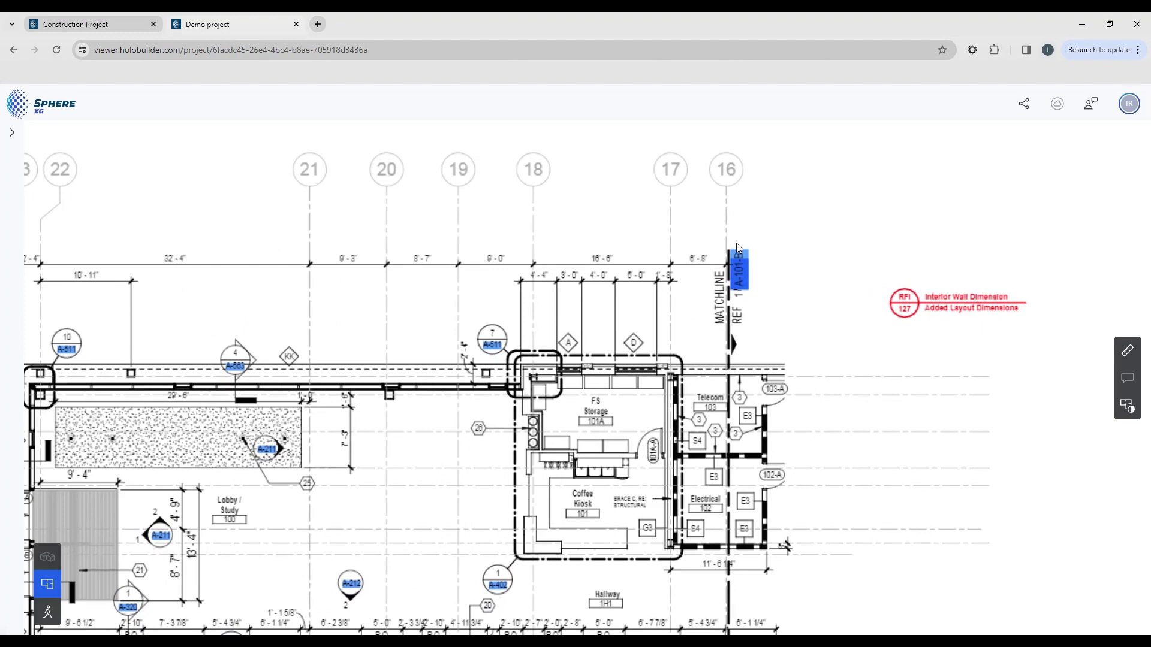
scroll(736, 243, "up", 2)
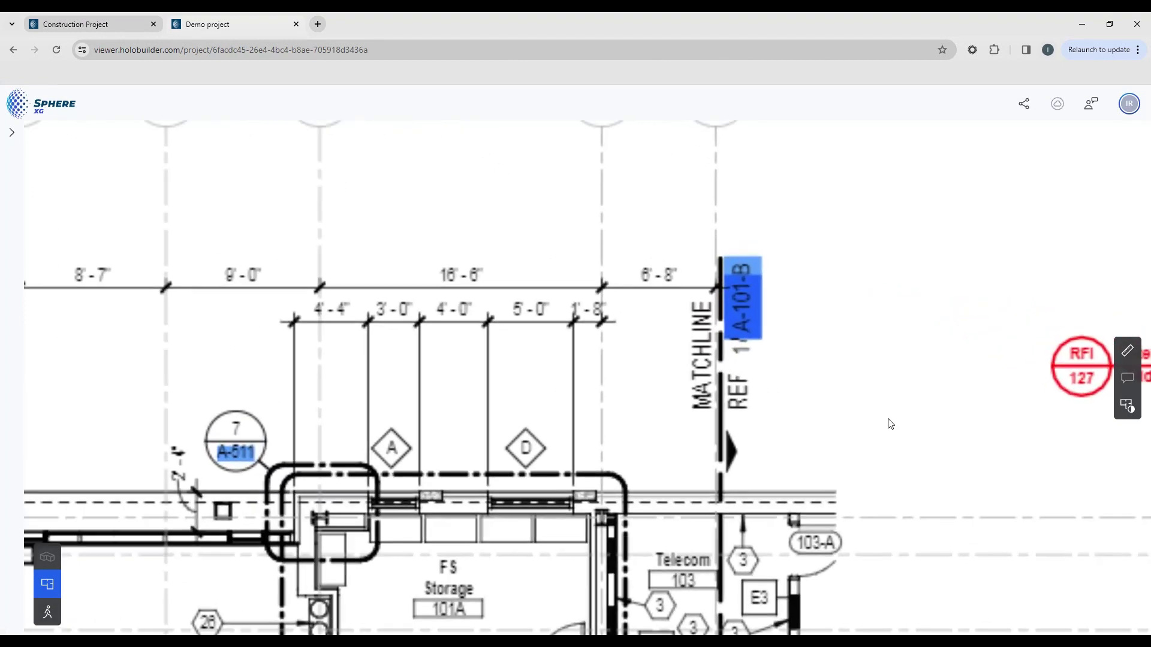
left_click(1126, 410)
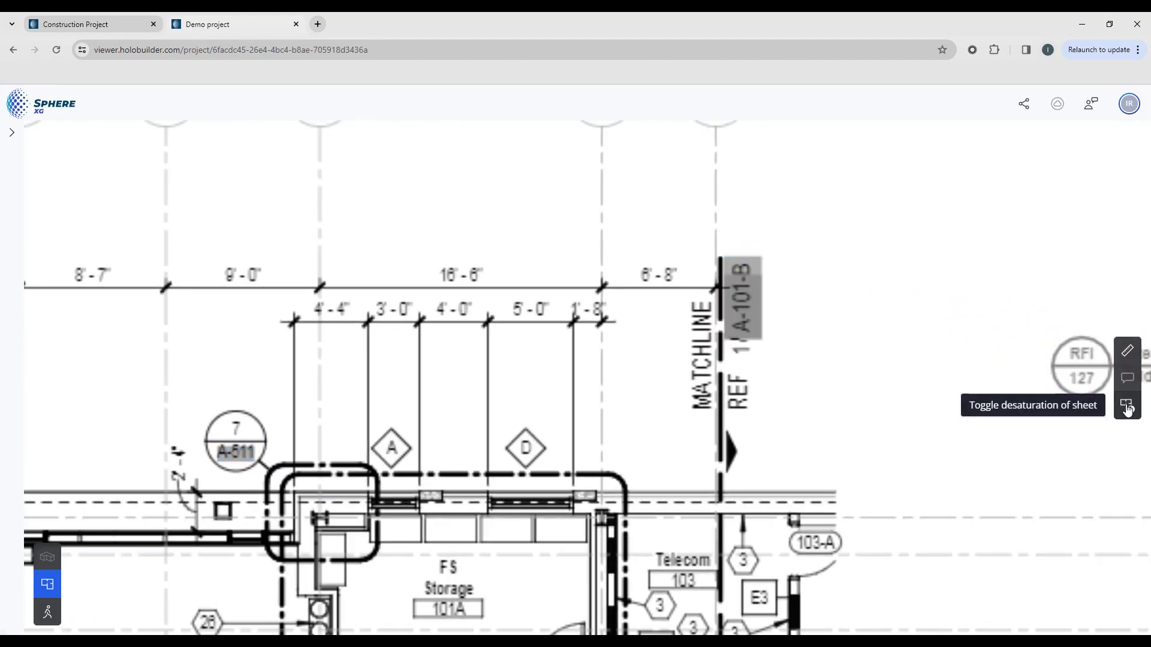
left_click(1126, 410)
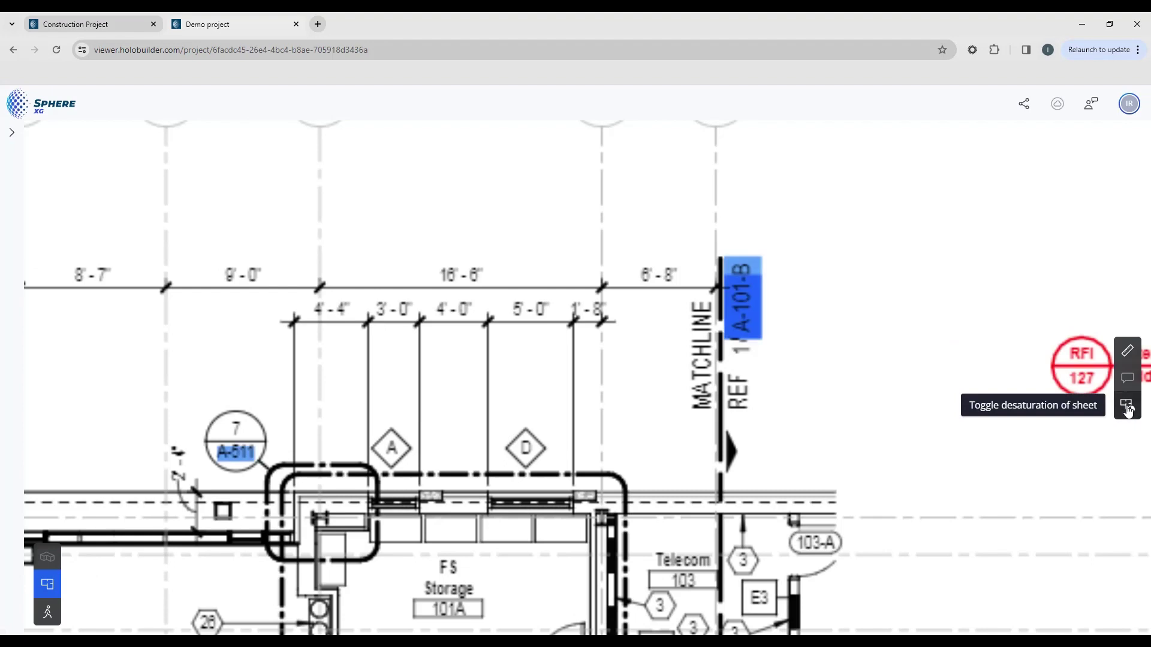